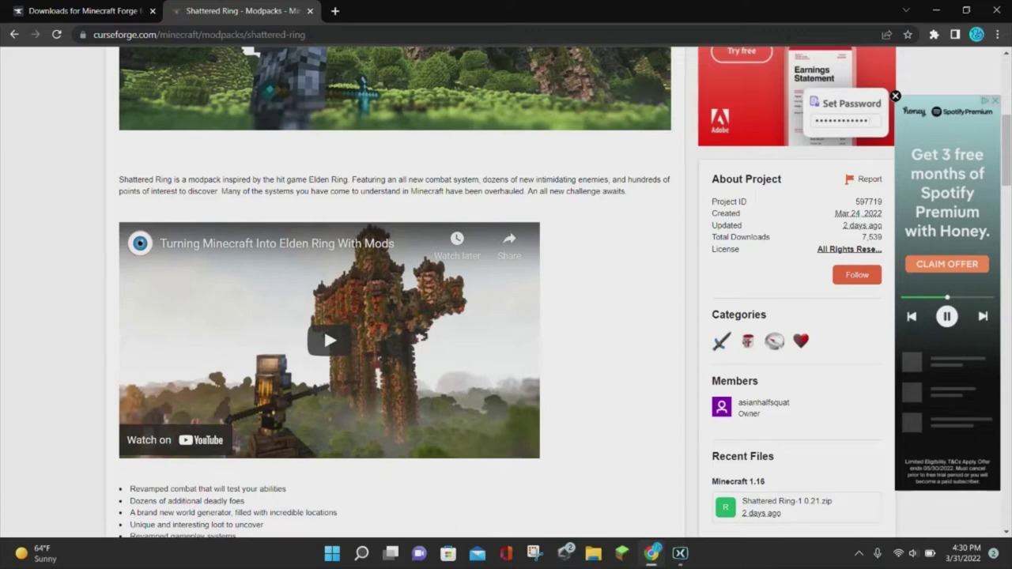
Browse the Shattered Ring project page and go to its Files tab.
{"action": "scroll", "coordinate": [506, 293], "scroll_direction": "up", "scroll_amount": 4}
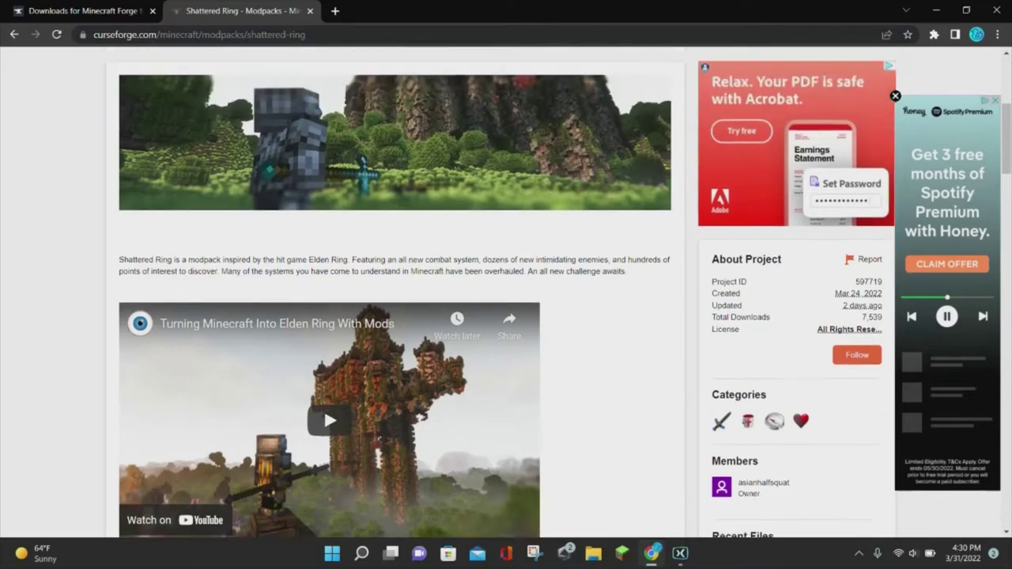
{"action": "scroll", "coordinate": [506, 292], "scroll_direction": "up", "scroll_amount": 2}
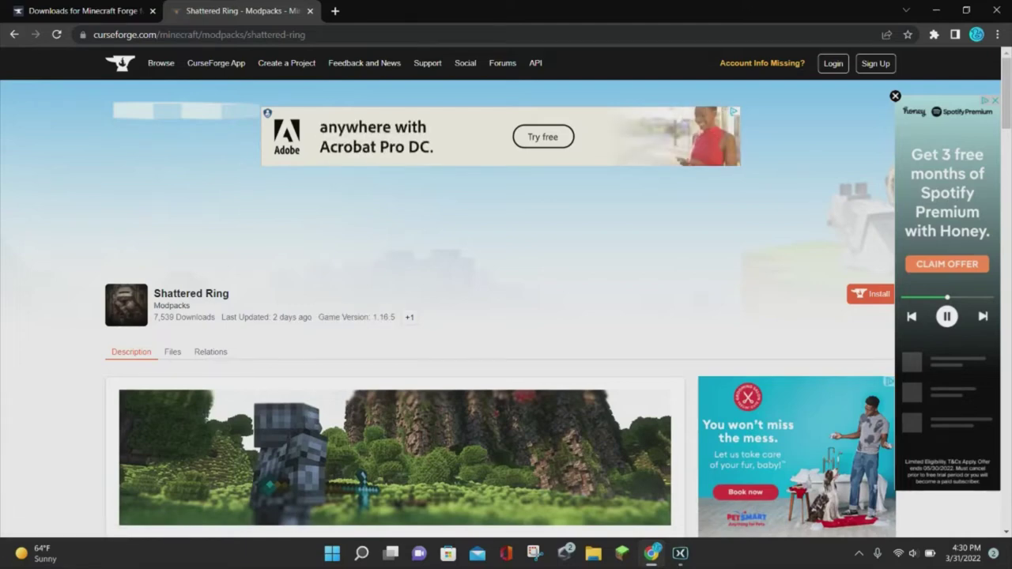
{"action": "scroll", "coordinate": [506, 293], "scroll_direction": "down", "scroll_amount": 1}
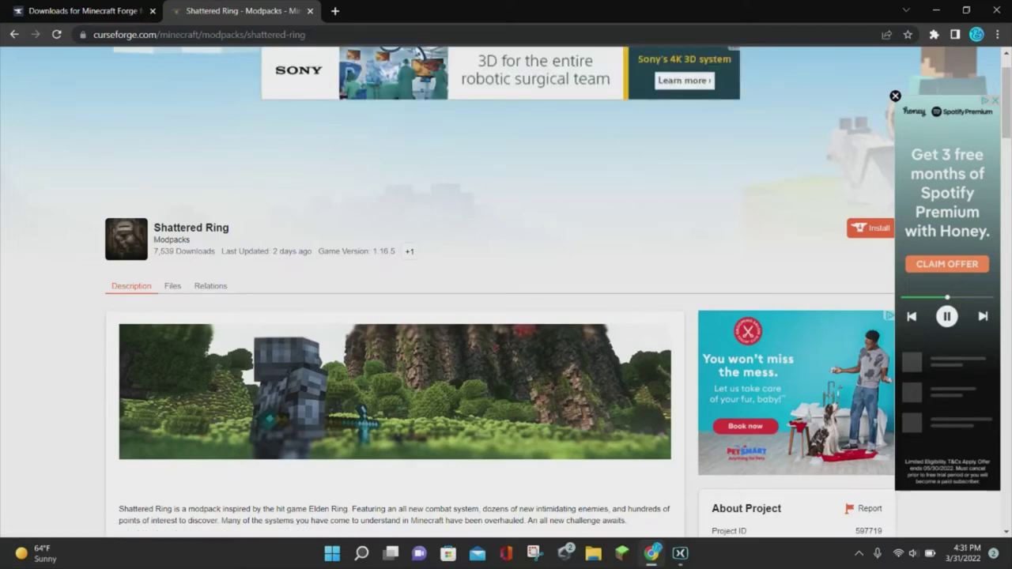
{"action": "scroll", "coordinate": [506, 292], "scroll_direction": "down", "scroll_amount": 2}
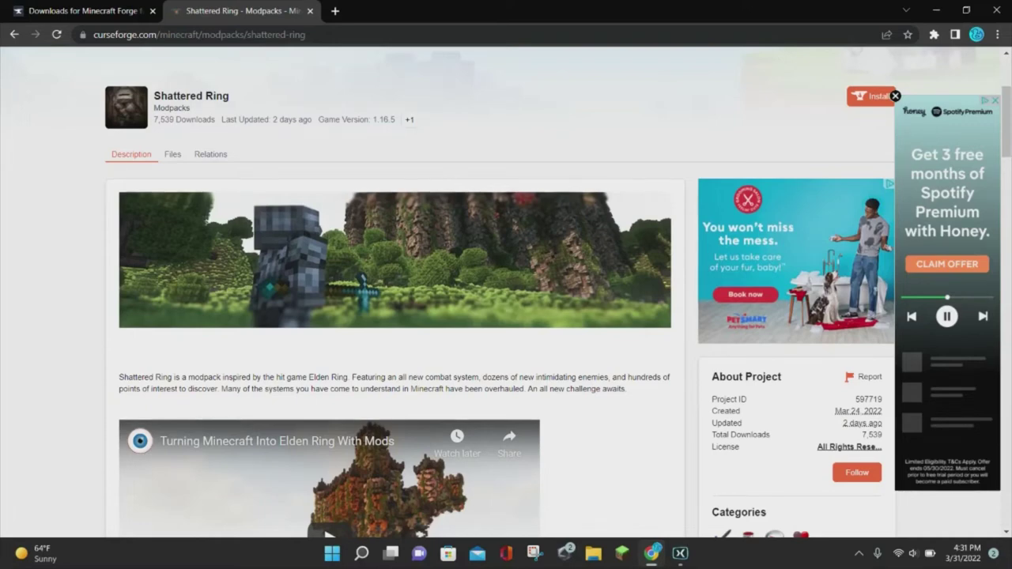
{"action": "scroll", "coordinate": [506, 292], "scroll_direction": "down", "scroll_amount": 2}
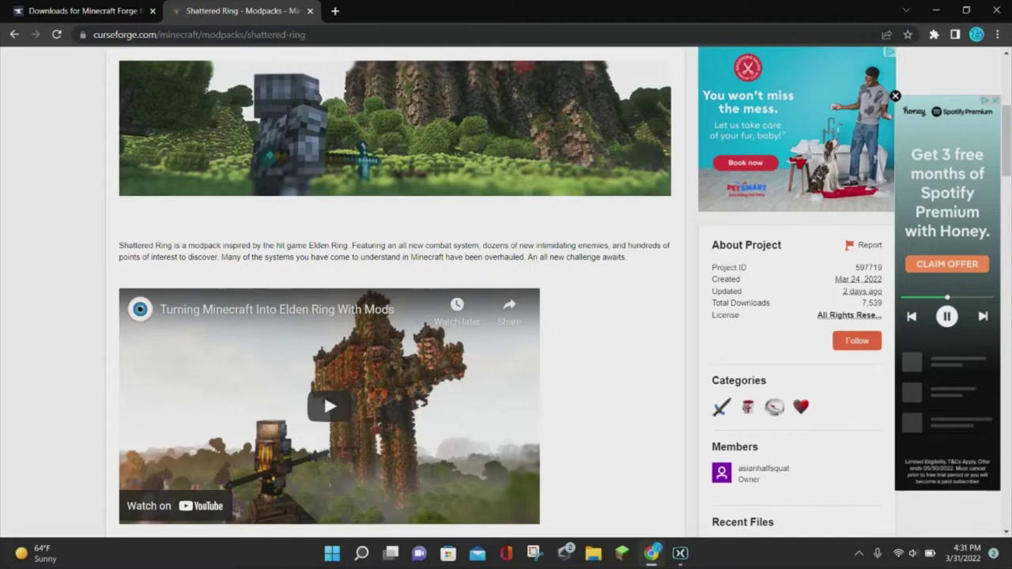
{"action": "scroll", "coordinate": [506, 292], "scroll_direction": "down", "scroll_amount": 2}
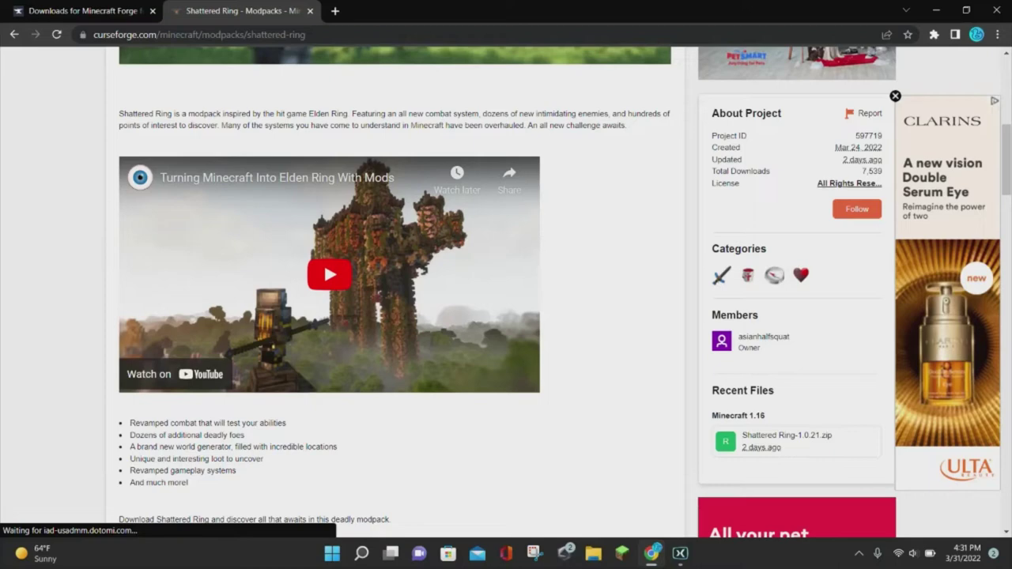
{"action": "scroll", "coordinate": [506, 292], "scroll_direction": "down", "scroll_amount": 3}
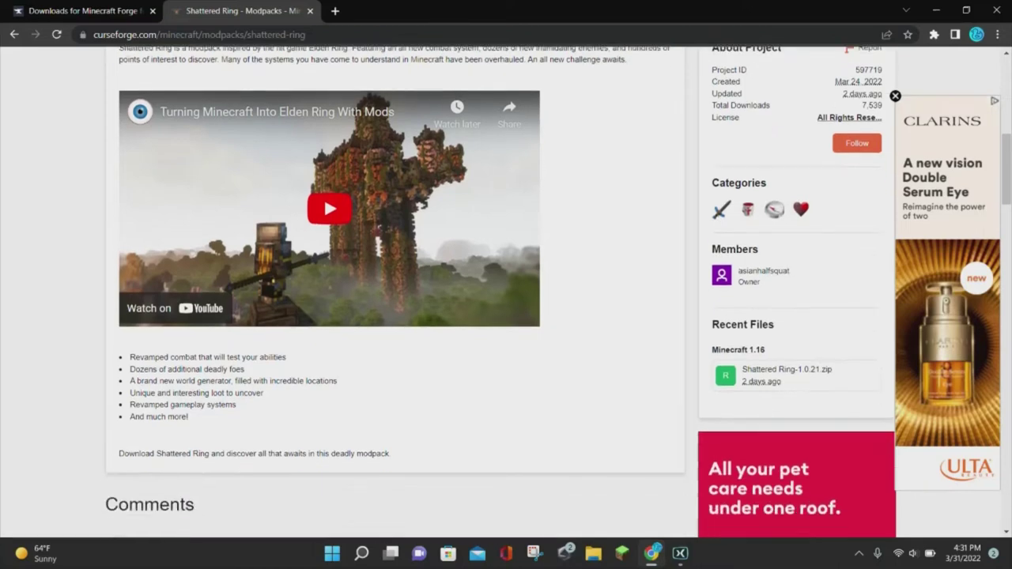
{"action": "scroll", "coordinate": [396, 293], "scroll_direction": "up", "scroll_amount": 5}
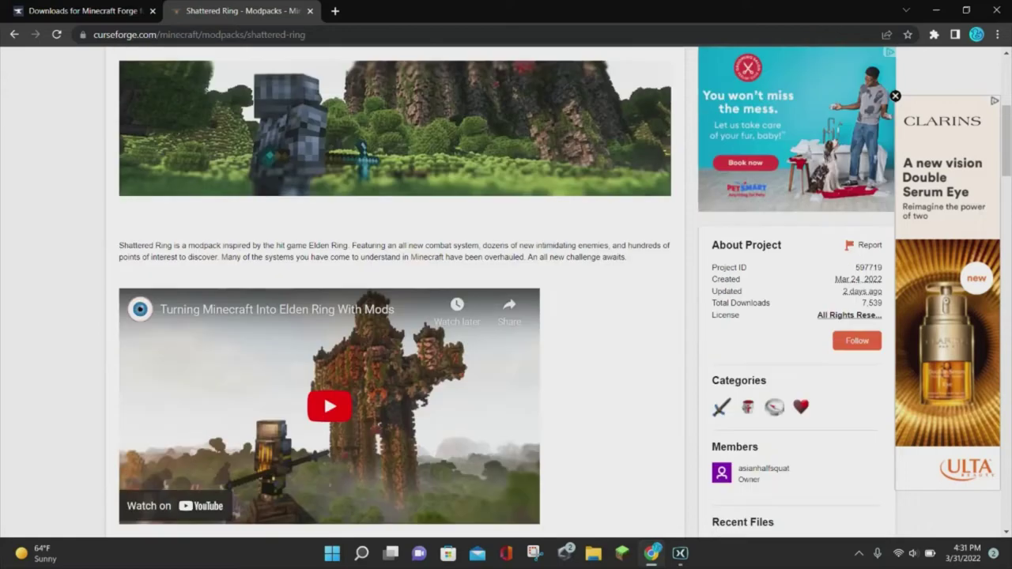
{"action": "scroll", "coordinate": [395, 292], "scroll_direction": "down", "scroll_amount": 1}
{"action": "scroll", "coordinate": [396, 293], "scroll_direction": "down", "scroll_amount": 1}
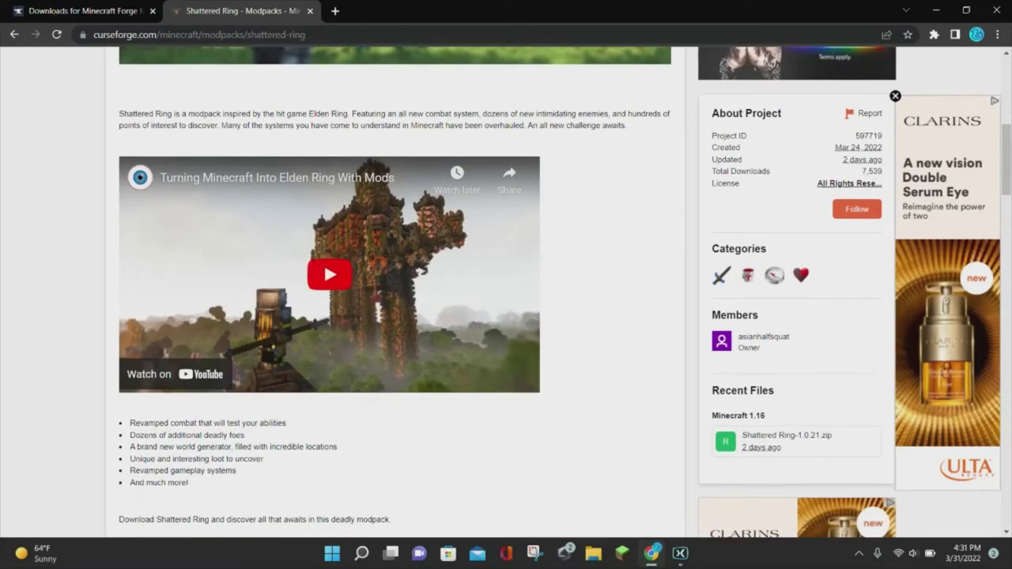
{"action": "scroll", "coordinate": [329, 274], "scroll_direction": "up", "scroll_amount": 7}
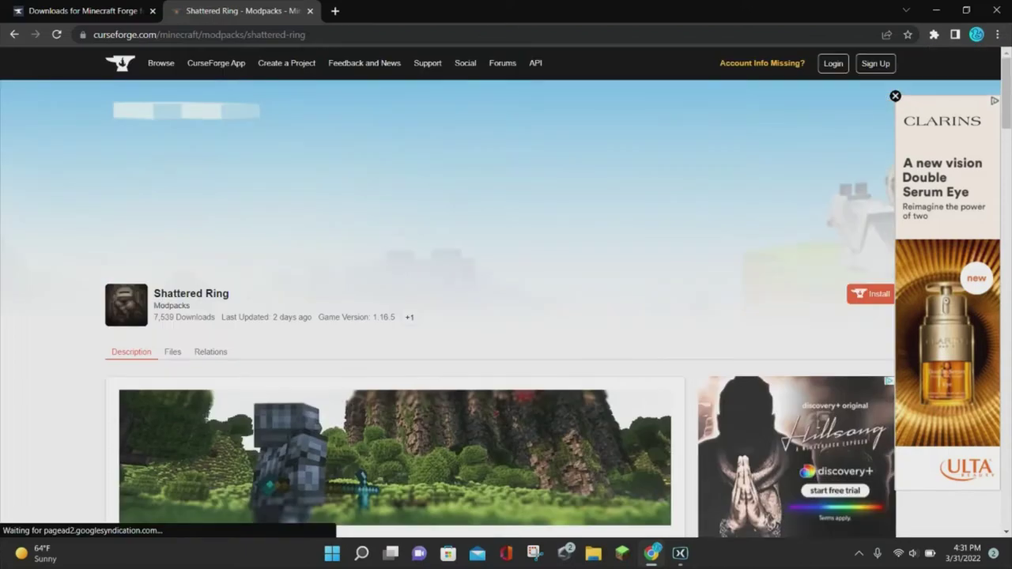
{"action": "scroll", "coordinate": [506, 291], "scroll_direction": "down", "scroll_amount": 5}
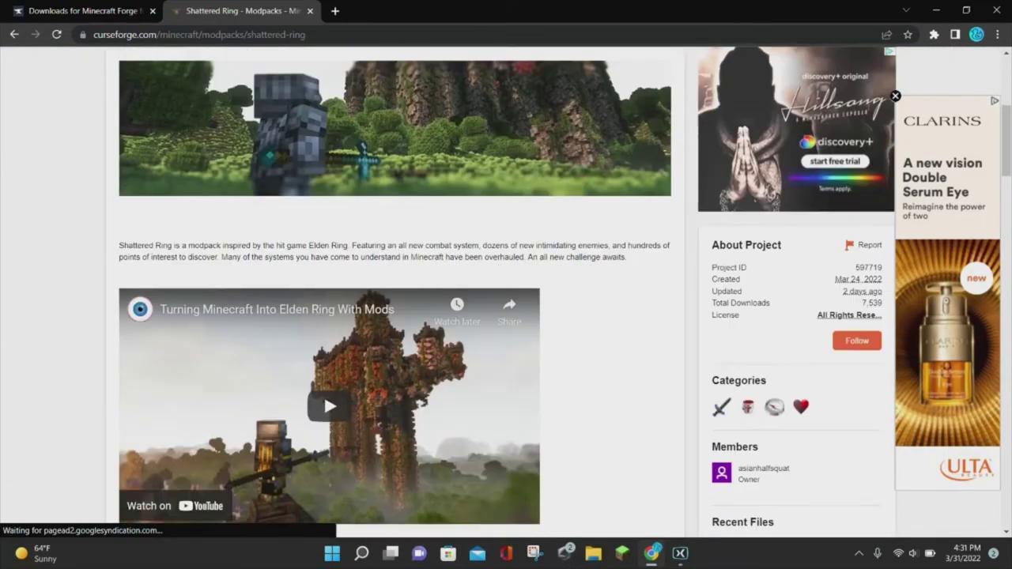
{"action": "scroll", "coordinate": [506, 293], "scroll_direction": "up", "scroll_amount": 2}
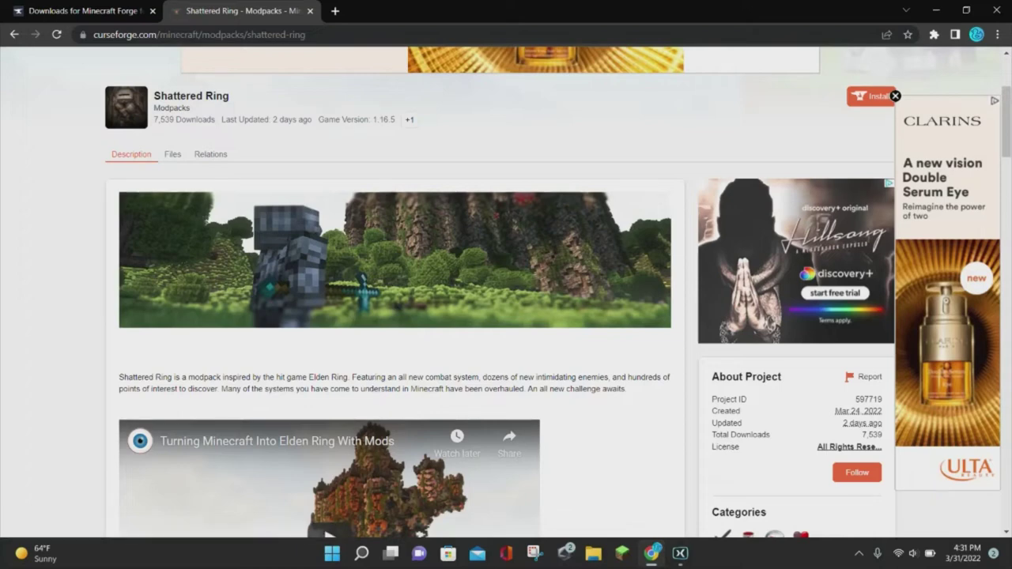
{"action": "left_click", "coordinate": [172, 154]}
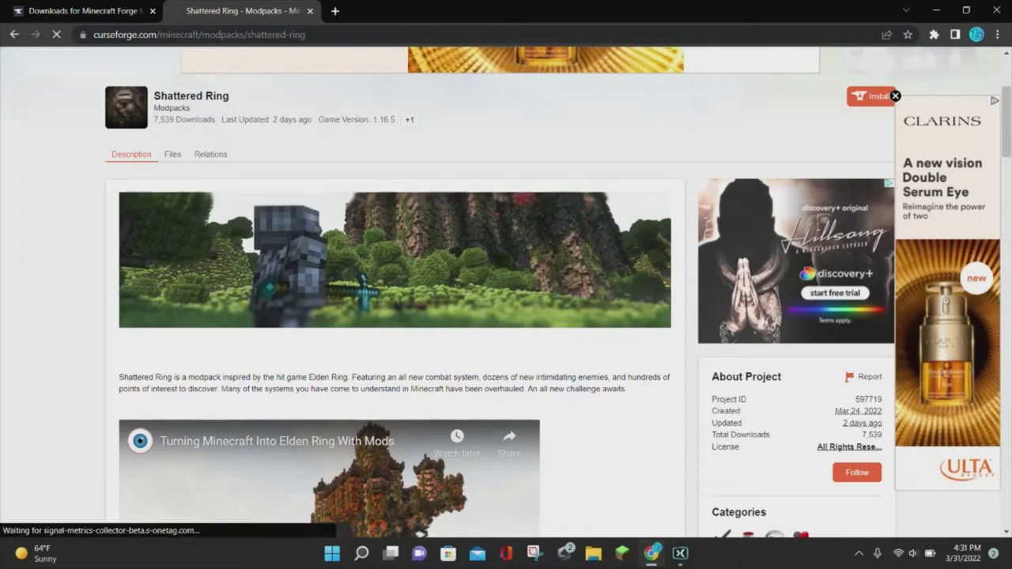
Install Shattered Ring-1.0.21.zip from Recent Files with the CurseForge app.
{"action": "scroll", "coordinate": [506, 293], "scroll_direction": "down", "scroll_amount": 4}
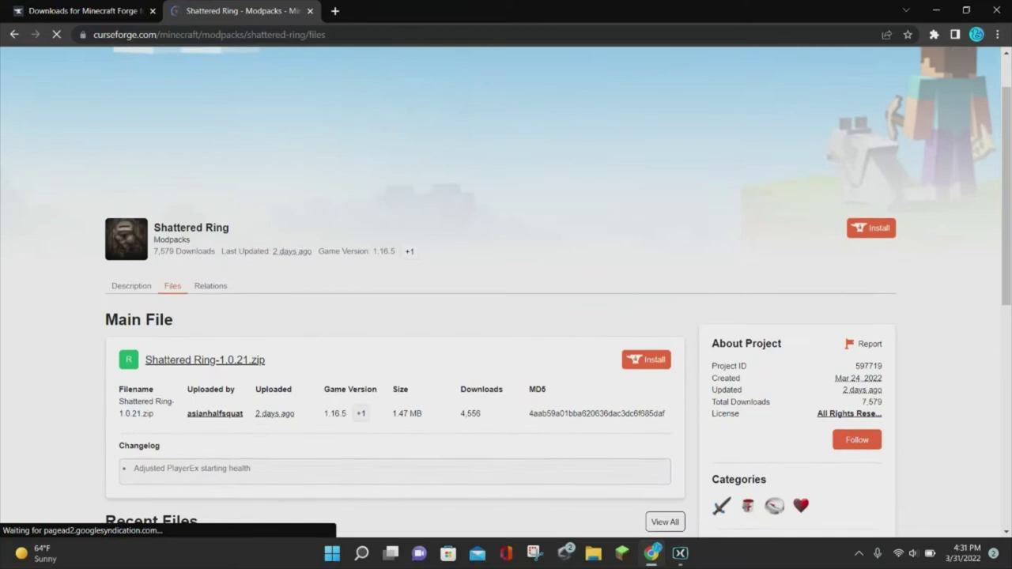
{"action": "scroll", "coordinate": [506, 292], "scroll_direction": "down", "scroll_amount": 1}
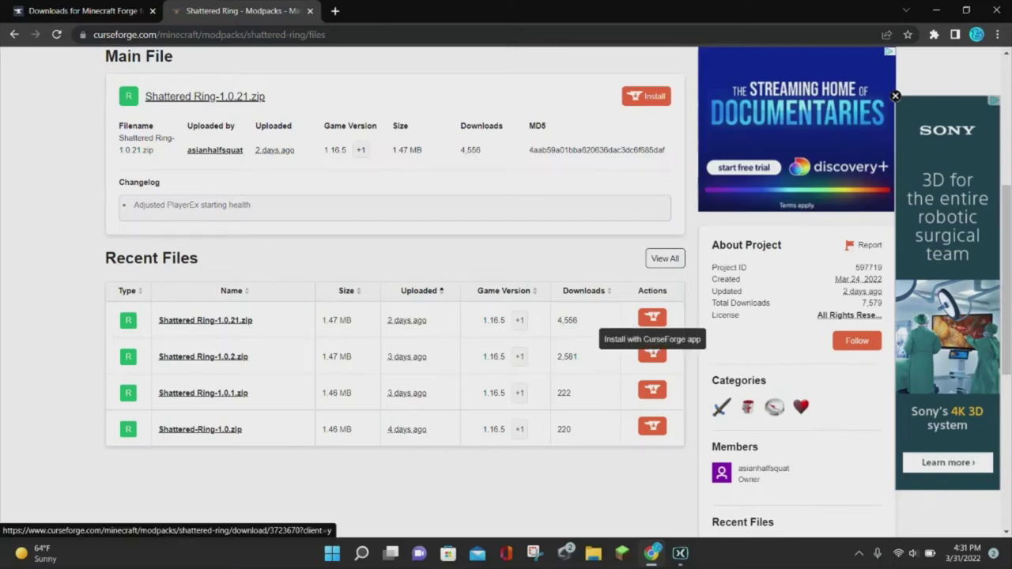
{"action": "left_click", "coordinate": [652, 316]}
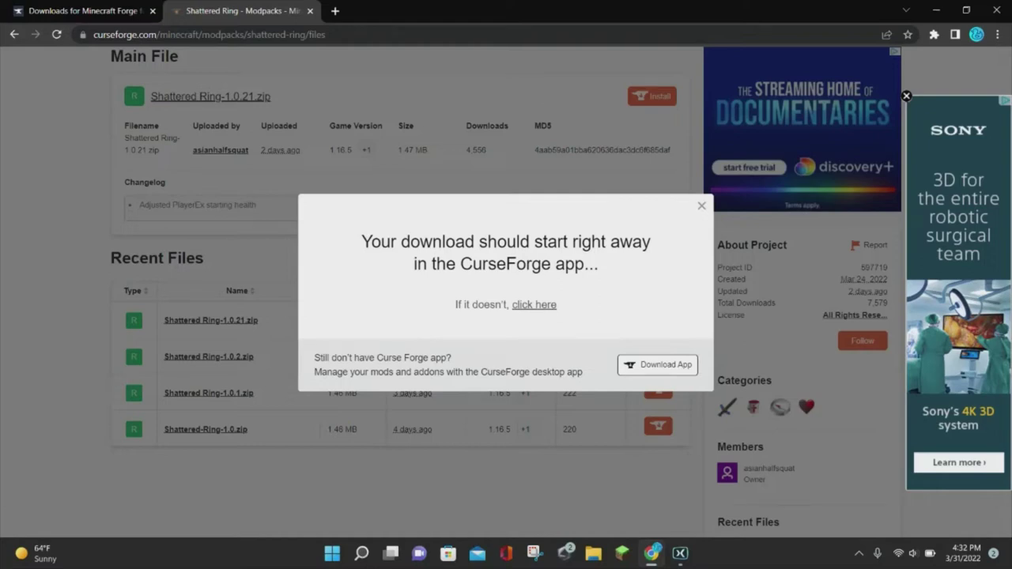
Download the Windows CurseForge installer and run it from the download shelf.
{"action": "left_click", "coordinate": [657, 365]}
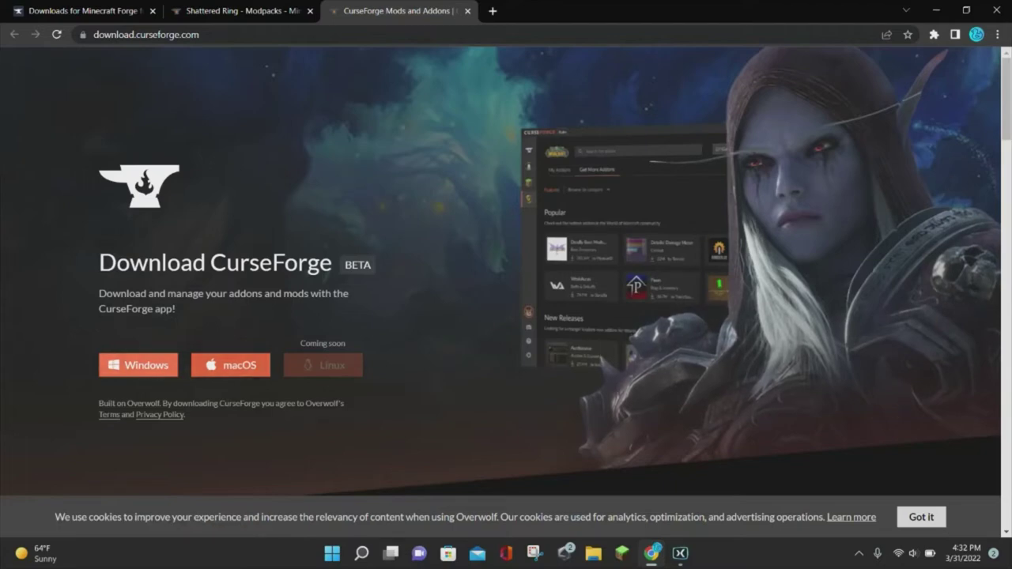
{"action": "left_click", "coordinate": [138, 364]}
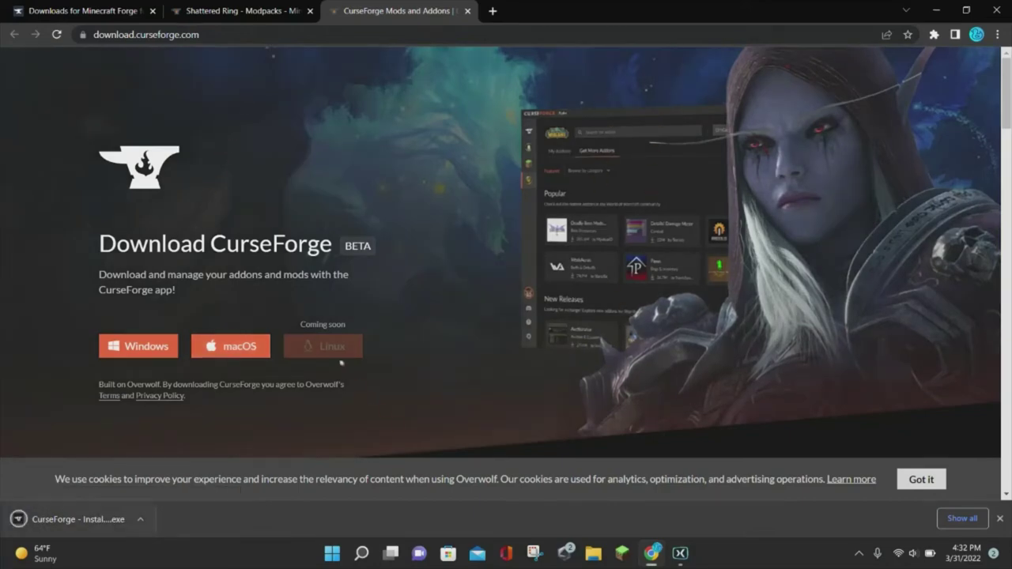
{"action": "left_click", "coordinate": [140, 519]}
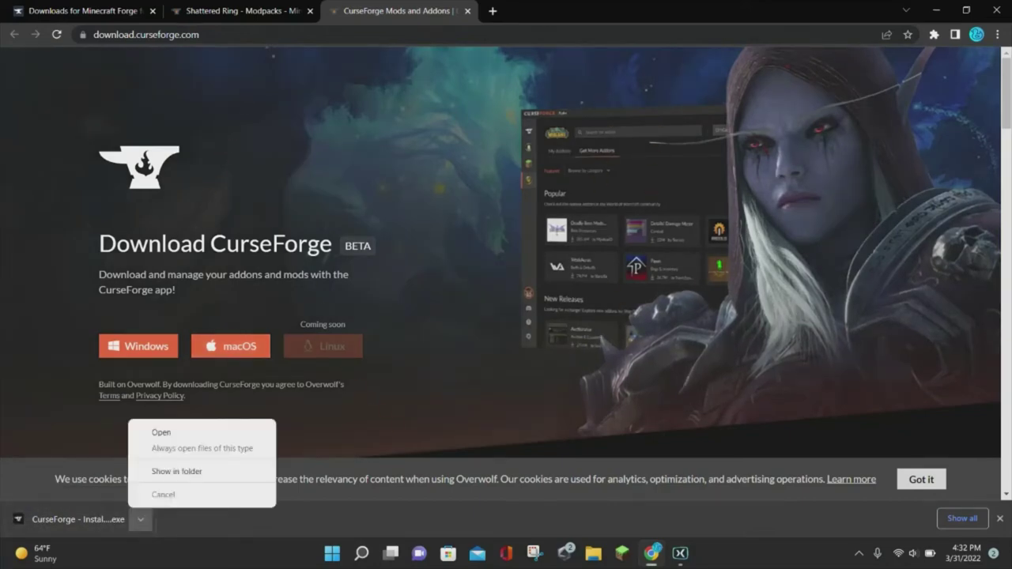
{"action": "left_click", "coordinate": [155, 432]}
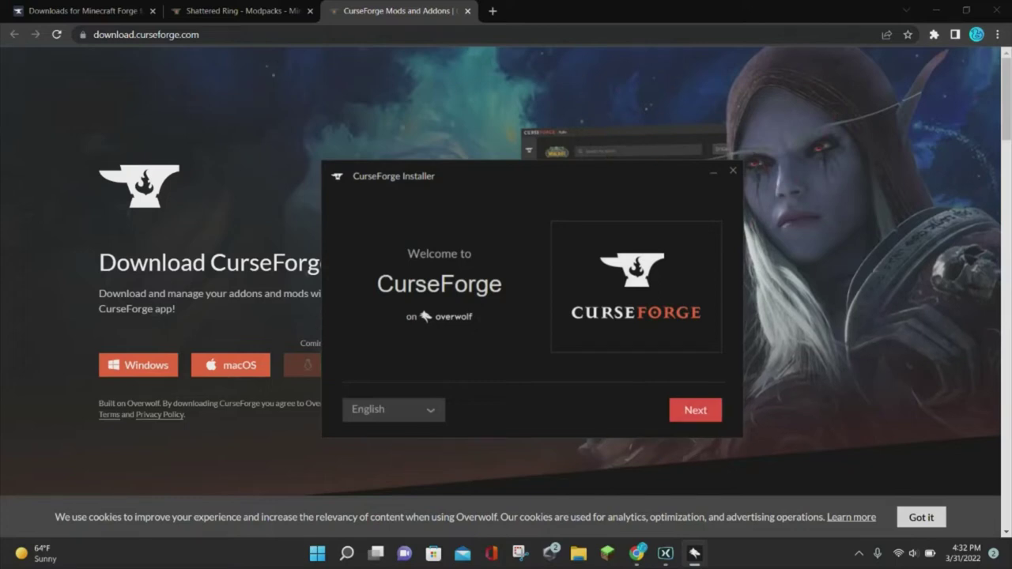
Accept Overwolf's terms and install CurseForge & Overwolf in the default folder.
{"action": "key", "text": "Return"}
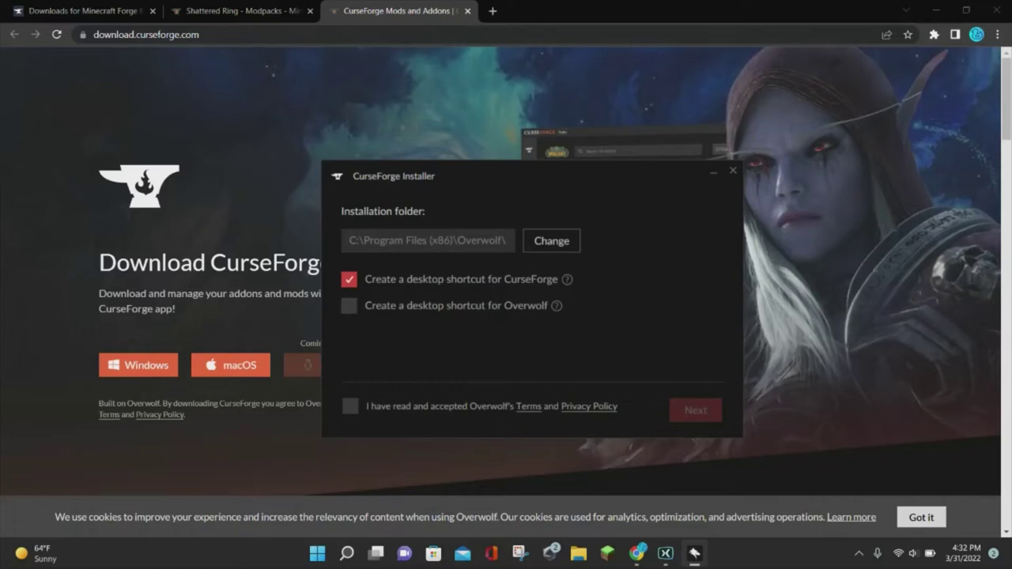
{"action": "key", "text": "space"}
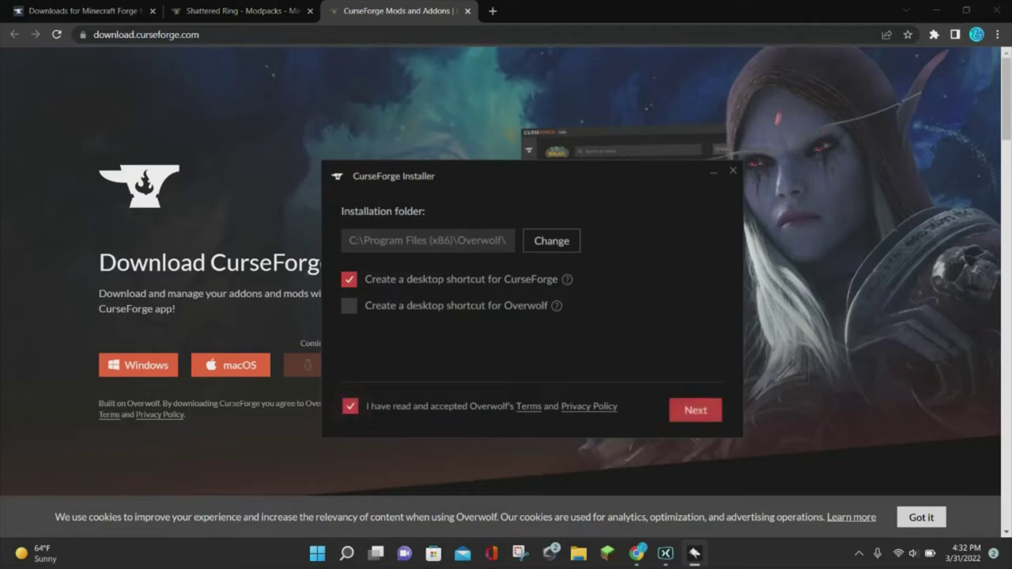
{"action": "key", "text": "Tab"}
{"action": "key", "text": "Return"}
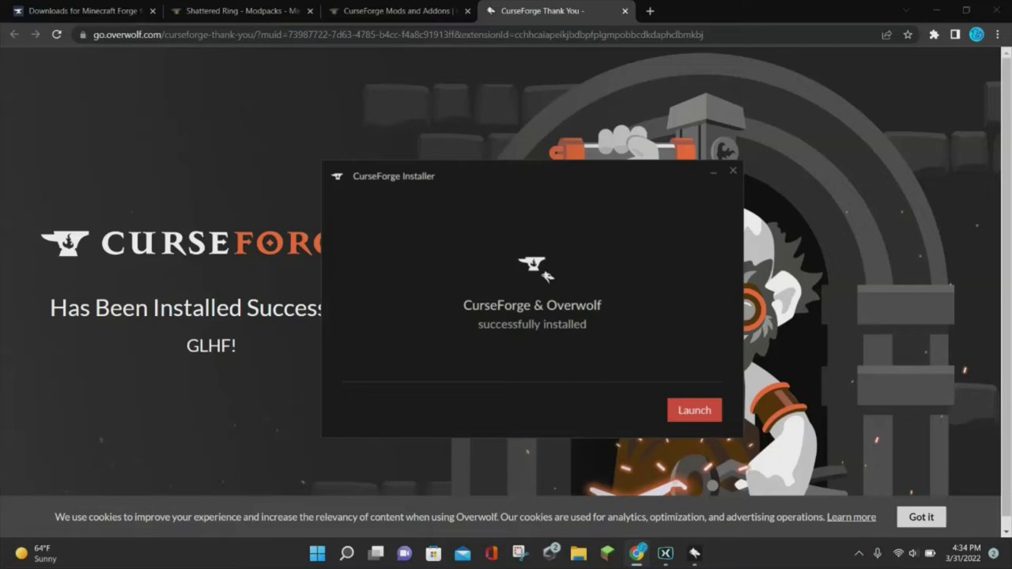
Launch CurseForge and step through the welcome, privacy and support-authors intro pages.
{"action": "key", "text": "Return"}
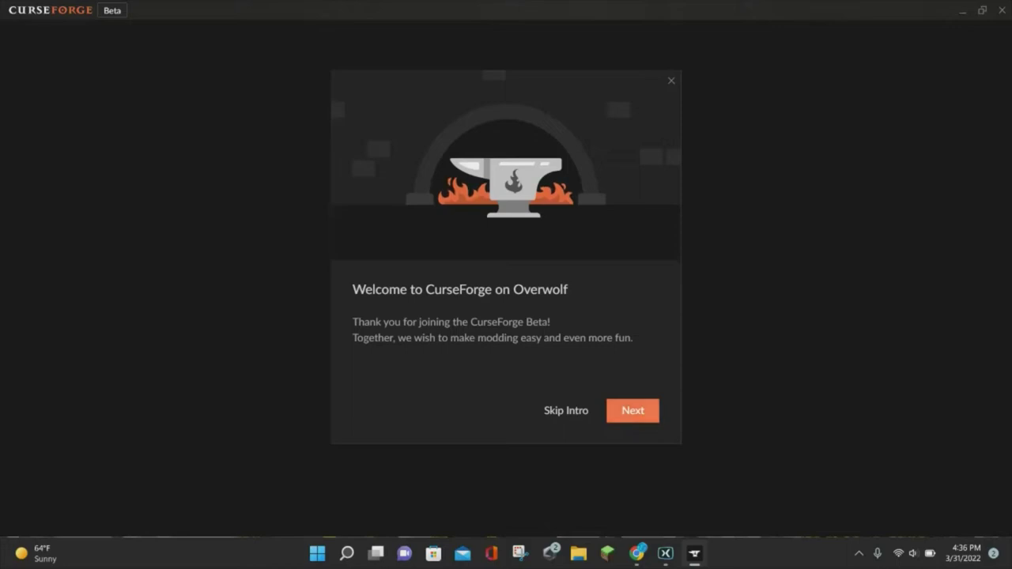
{"action": "key", "text": "Return"}
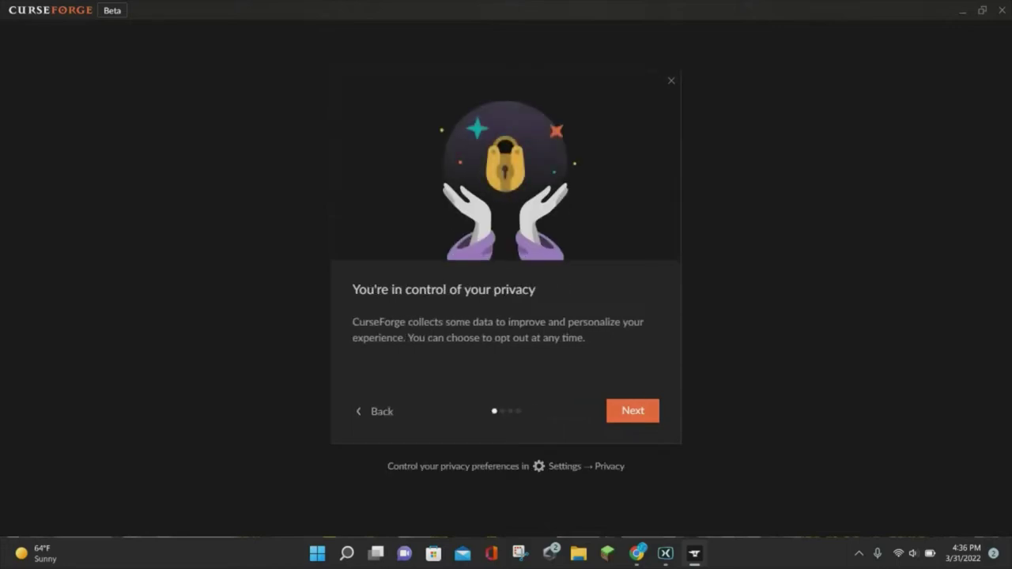
{"action": "key", "text": "Return"}
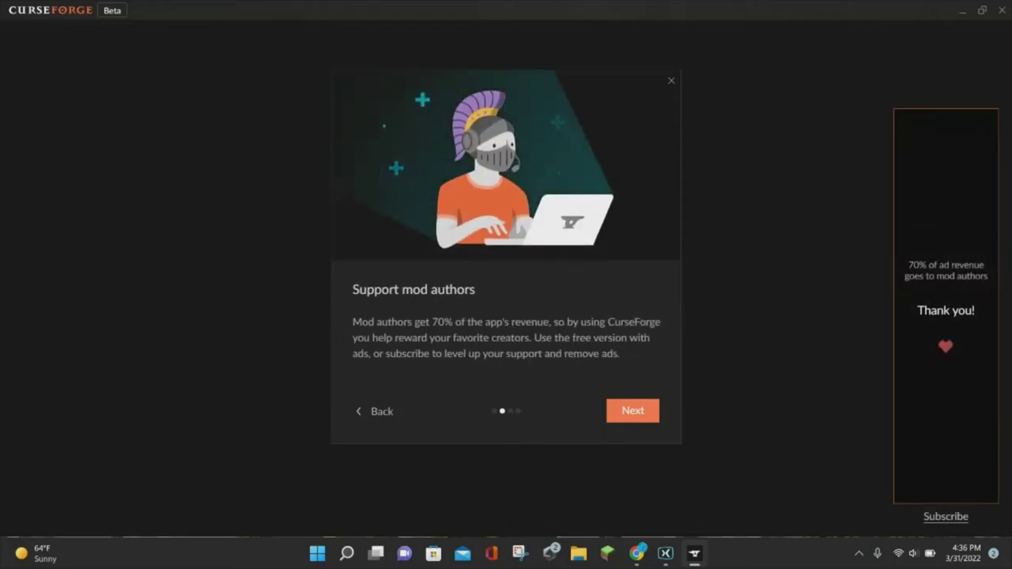
{"action": "key", "text": "Return"}
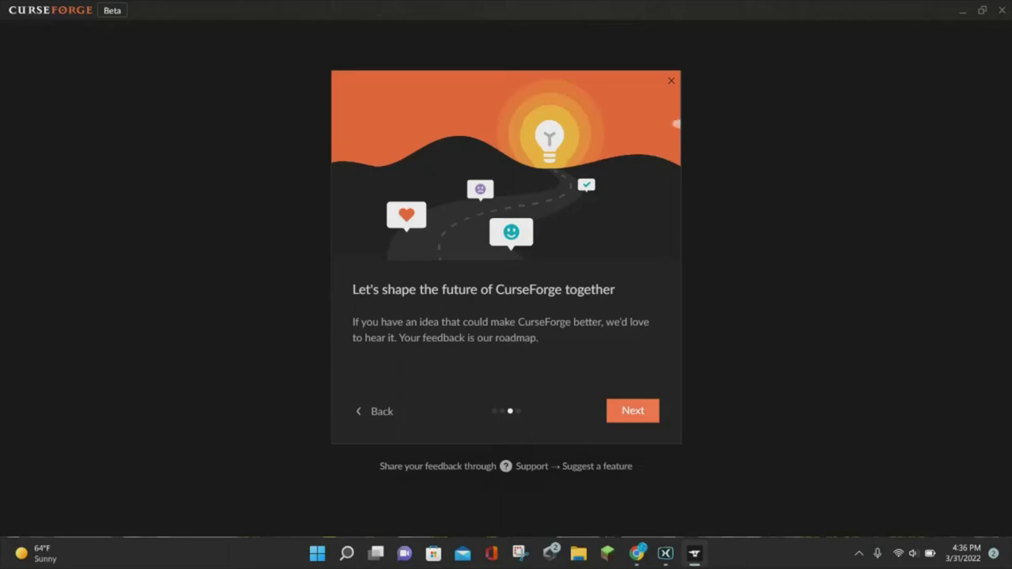
{"action": "key", "text": "Return"}
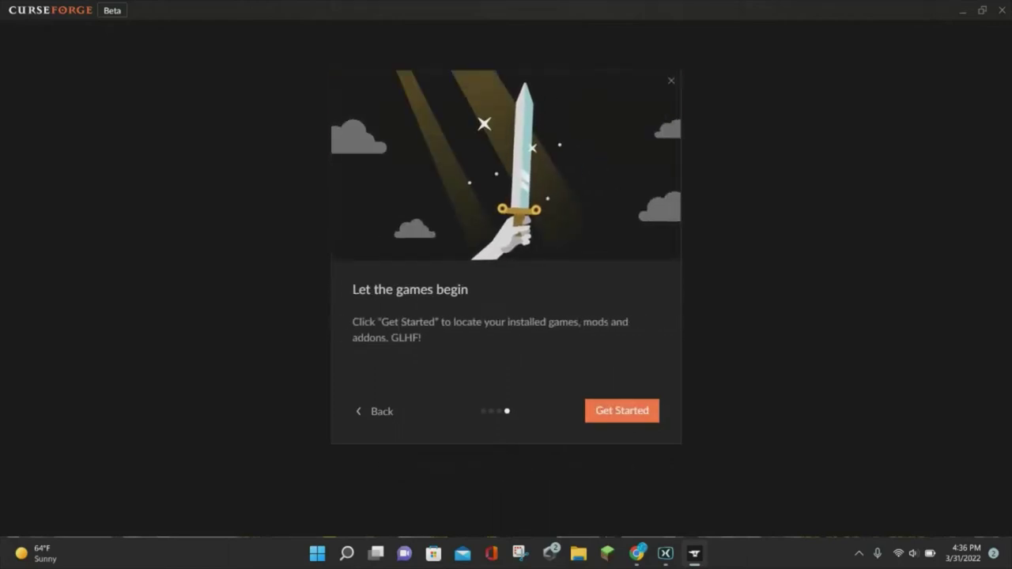
Accept the Standard modding folder for Minecraft, then return to the Shattered Ring files page.
{"action": "key", "text": "Return"}
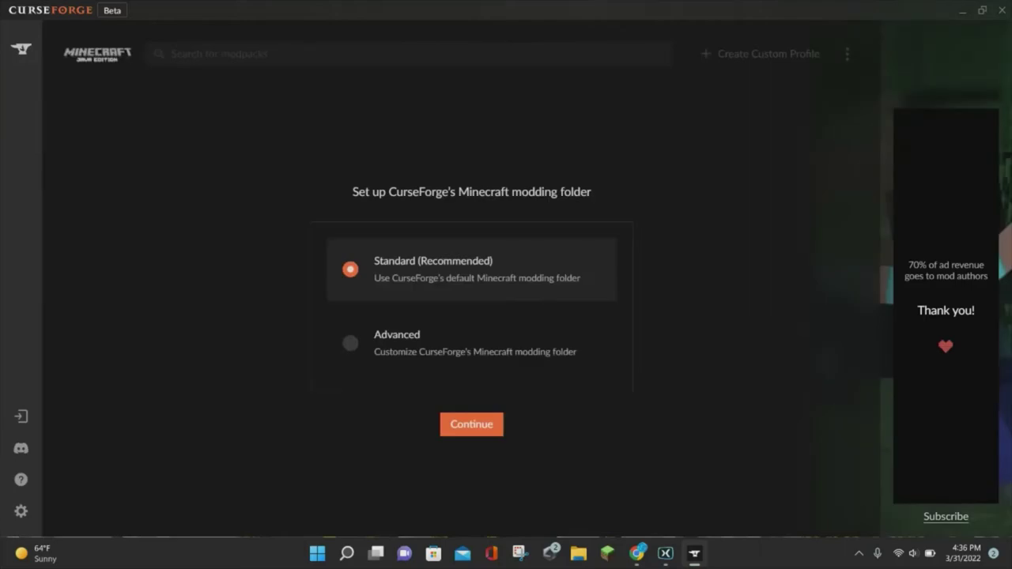
{"action": "left_click", "coordinate": [471, 423]}
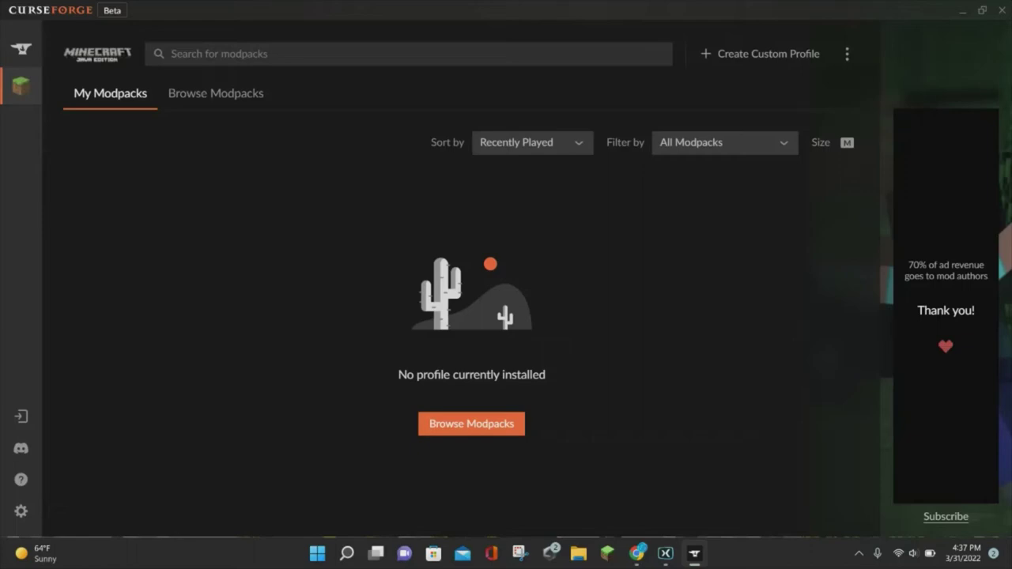
{"action": "left_click", "coordinate": [637, 552]}
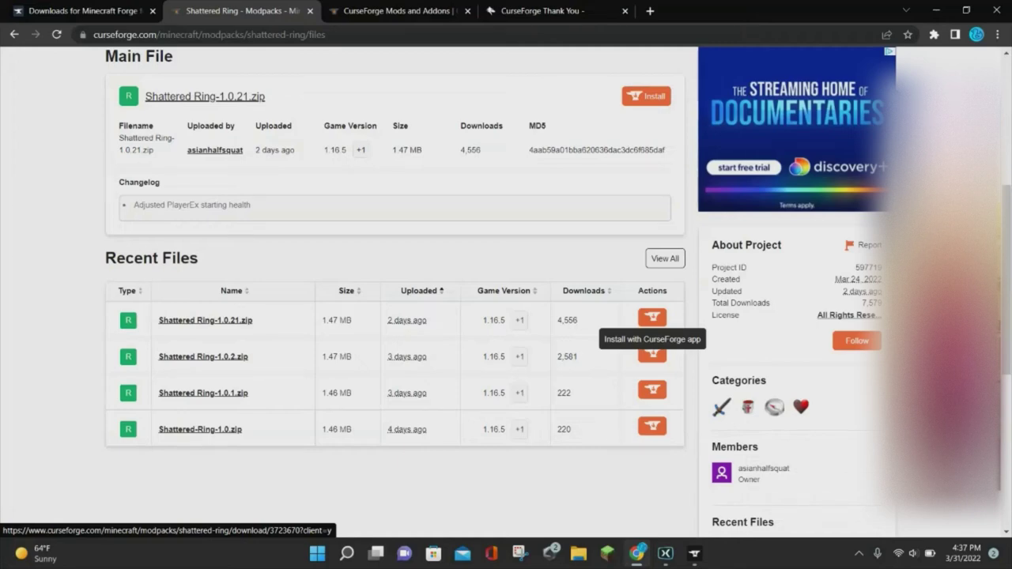
Install Shattered Ring 1.0.21, always allowing the site to open CurseForge.
{"action": "left_click", "coordinate": [652, 316]}
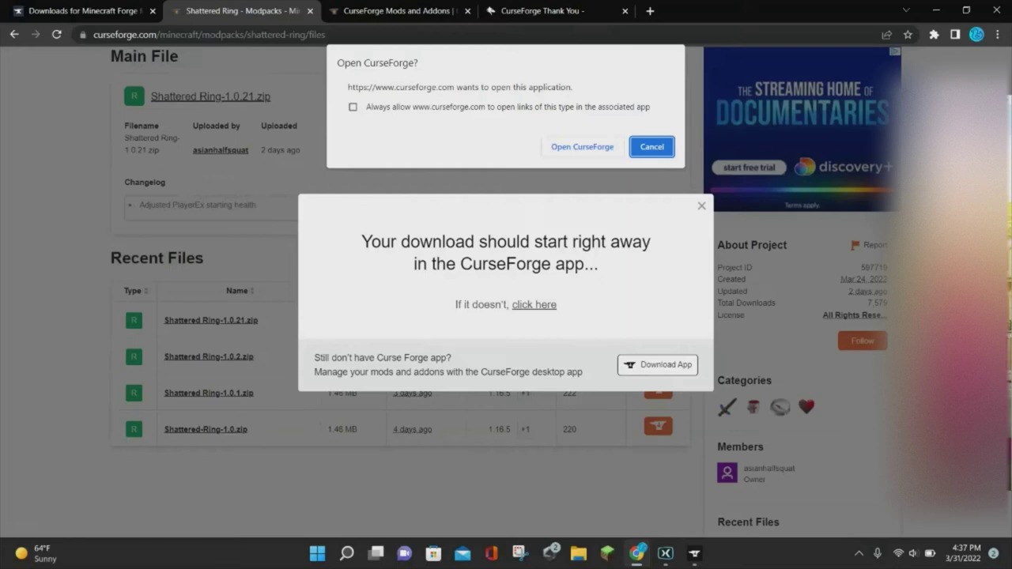
{"action": "left_click", "coordinate": [353, 106]}
{"action": "left_click", "coordinate": [582, 146]}
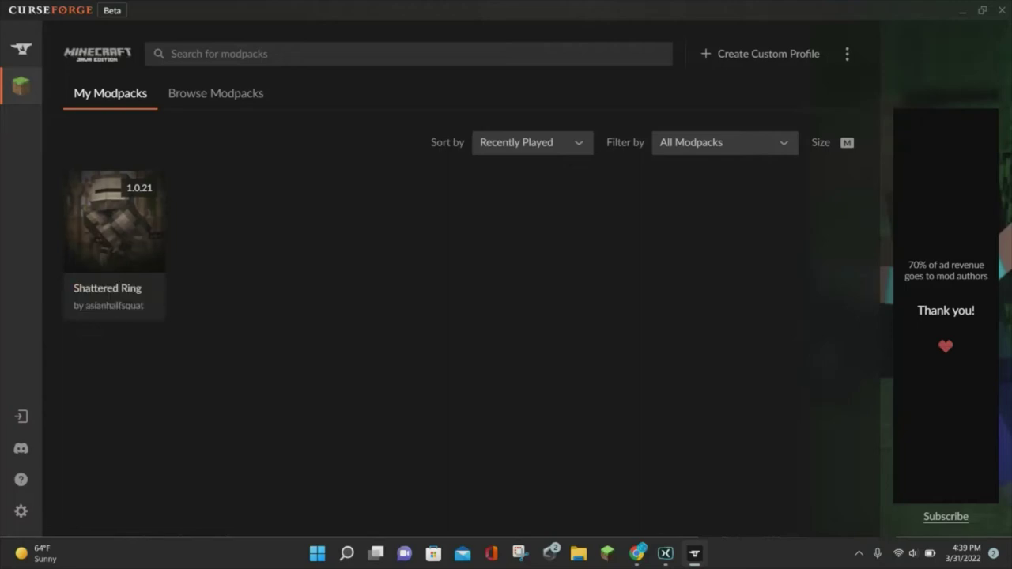
Play the Shattered Ring modpack from its My Modpacks card.
{"action": "mouse_move", "coordinate": [114, 293]}
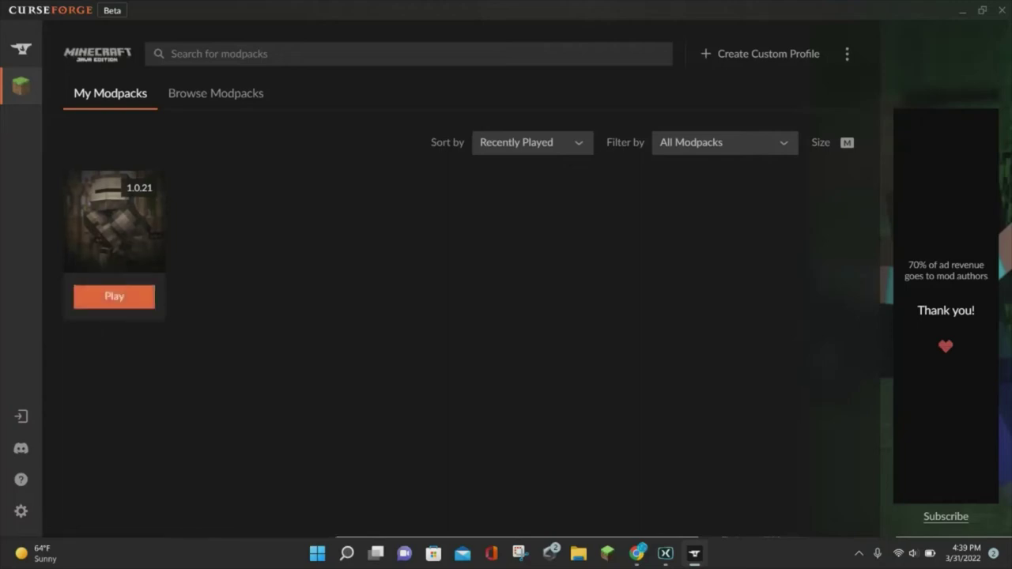
{"action": "left_click", "coordinate": [114, 297]}
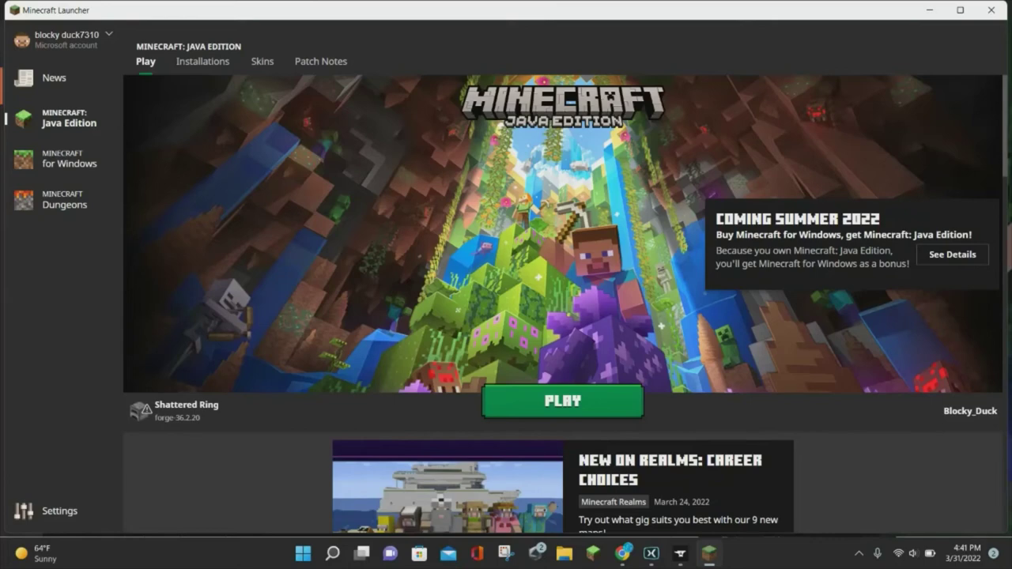
Play the Shattered Ring forge installation, acknowledging the modified-installation risk warning.
{"action": "scroll", "coordinate": [563, 304], "scroll_direction": "down", "scroll_amount": 3}
{"action": "scroll", "coordinate": [563, 304], "scroll_direction": "up", "scroll_amount": 3}
{"action": "mouse_move", "coordinate": [145, 410]}
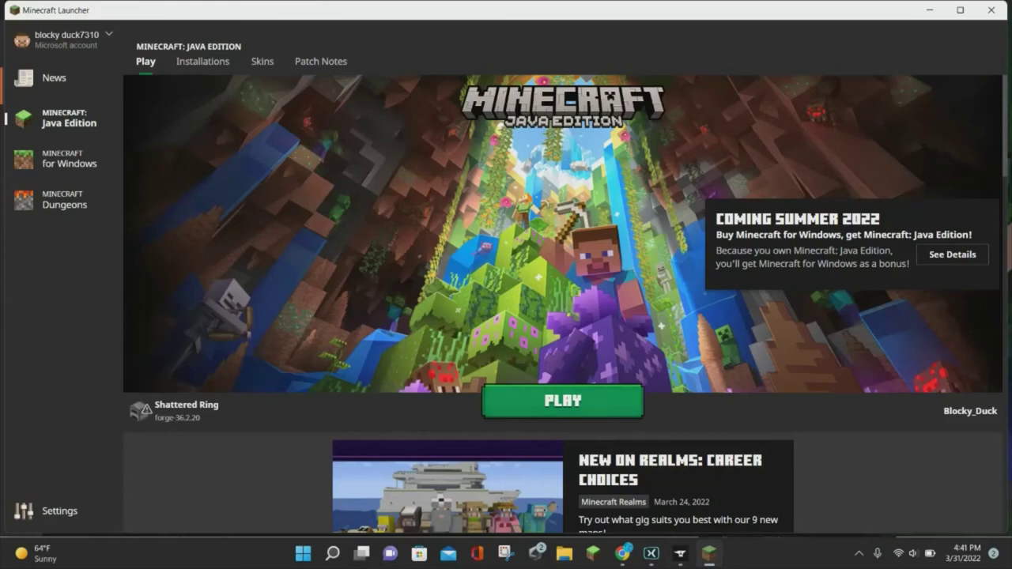
{"action": "left_click", "coordinate": [562, 401]}
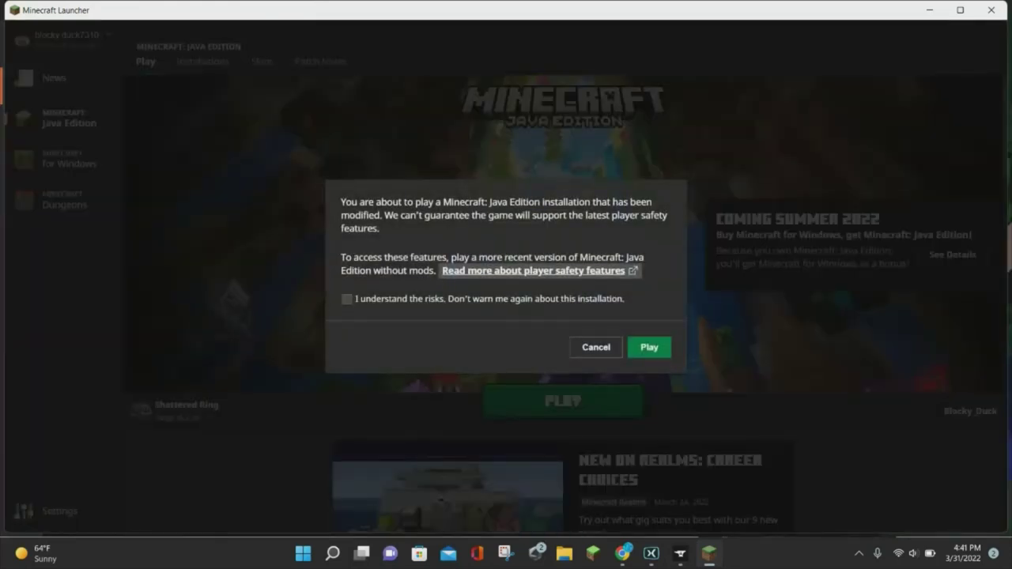
{"action": "left_click", "coordinate": [346, 299]}
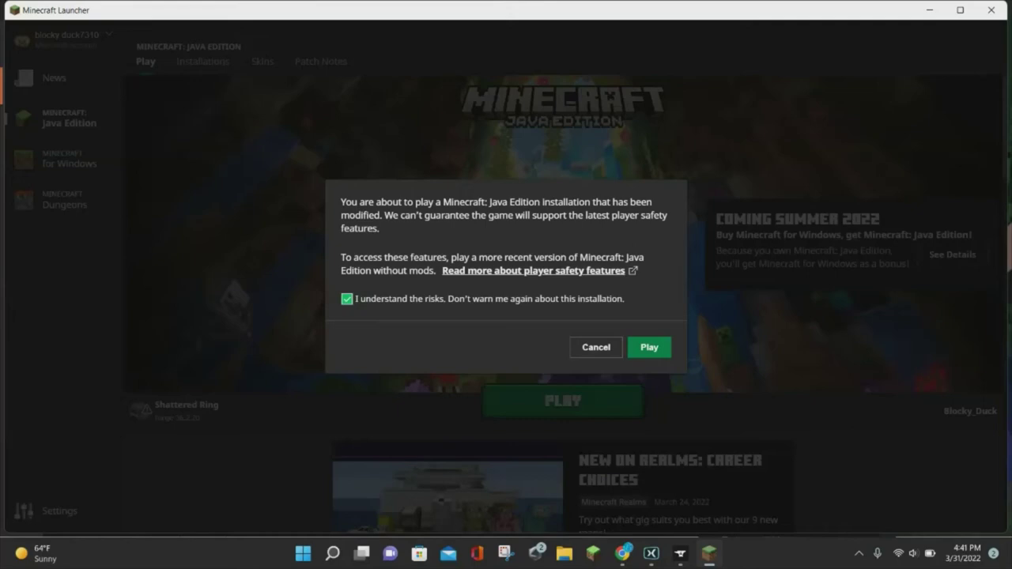
{"action": "left_click", "coordinate": [649, 347]}
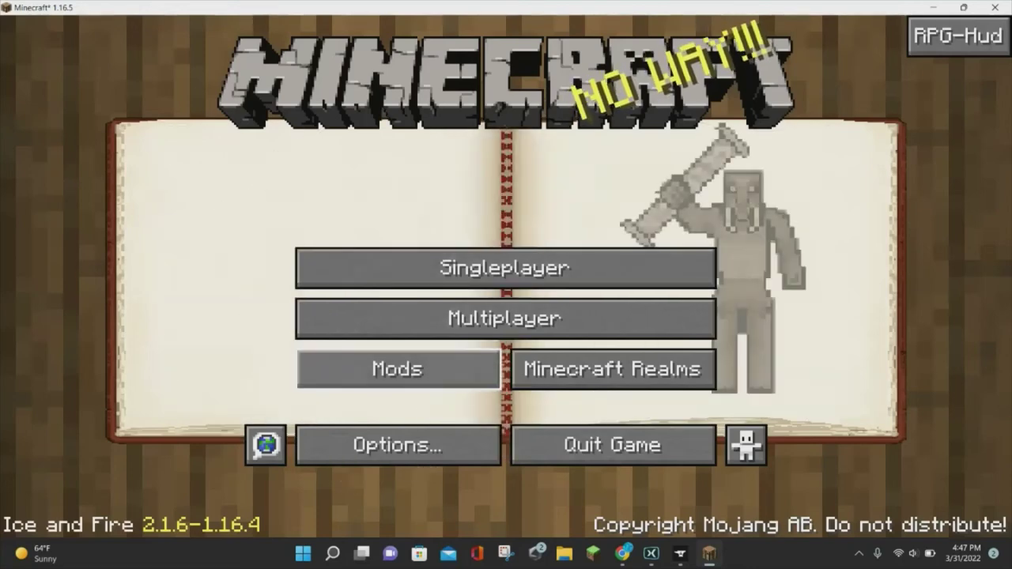
Review the list of loaded mods and return to the title screen.
{"action": "left_click", "coordinate": [398, 369]}
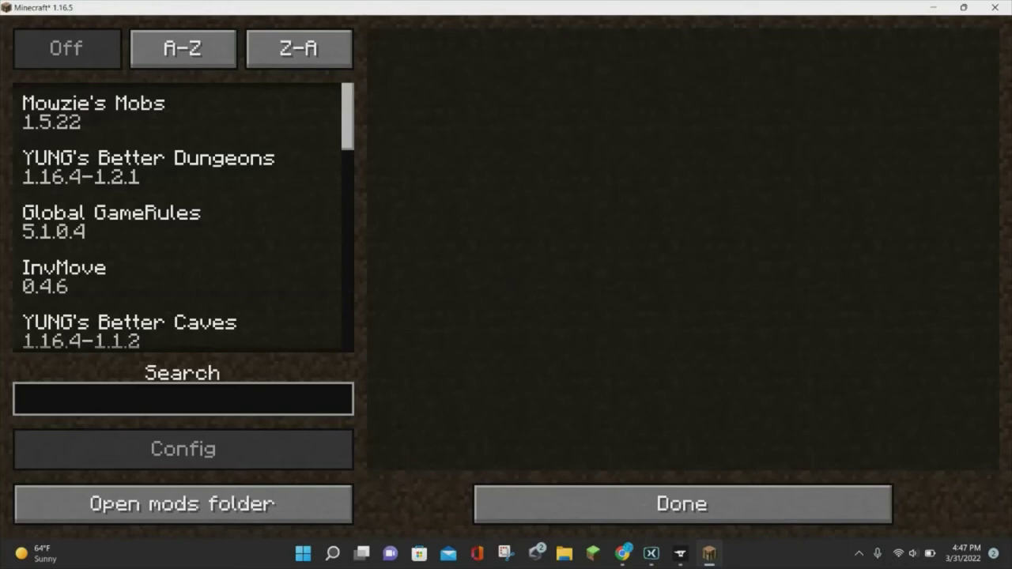
{"action": "scroll", "coordinate": [182, 217], "scroll_direction": "down", "scroll_amount": 15}
{"action": "scroll", "coordinate": [181, 218], "scroll_direction": "up", "scroll_amount": 15}
{"action": "left_click", "coordinate": [683, 504]}
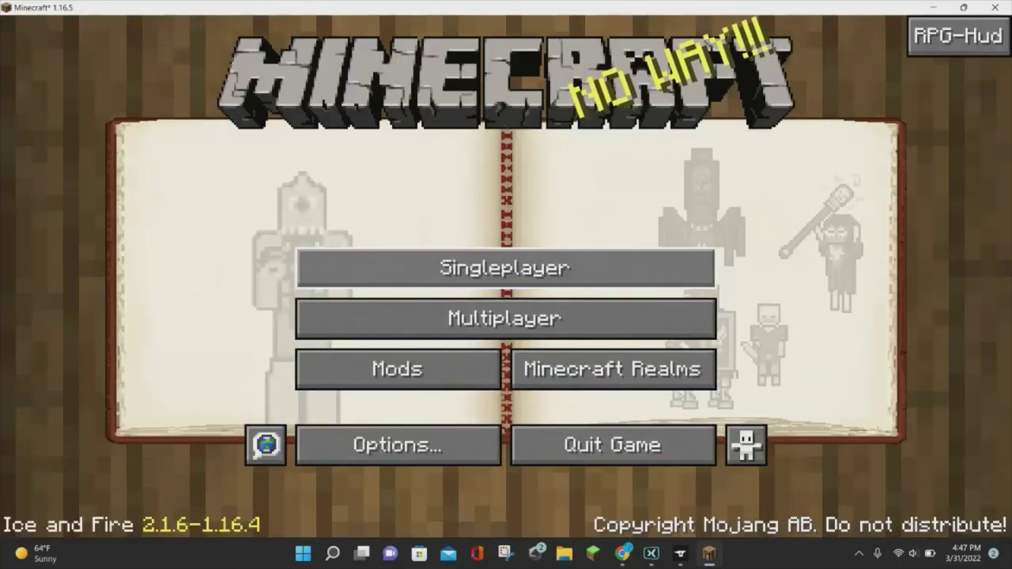
Create a new singleplayer world in Creative game mode.
{"action": "left_click", "coordinate": [506, 268]}
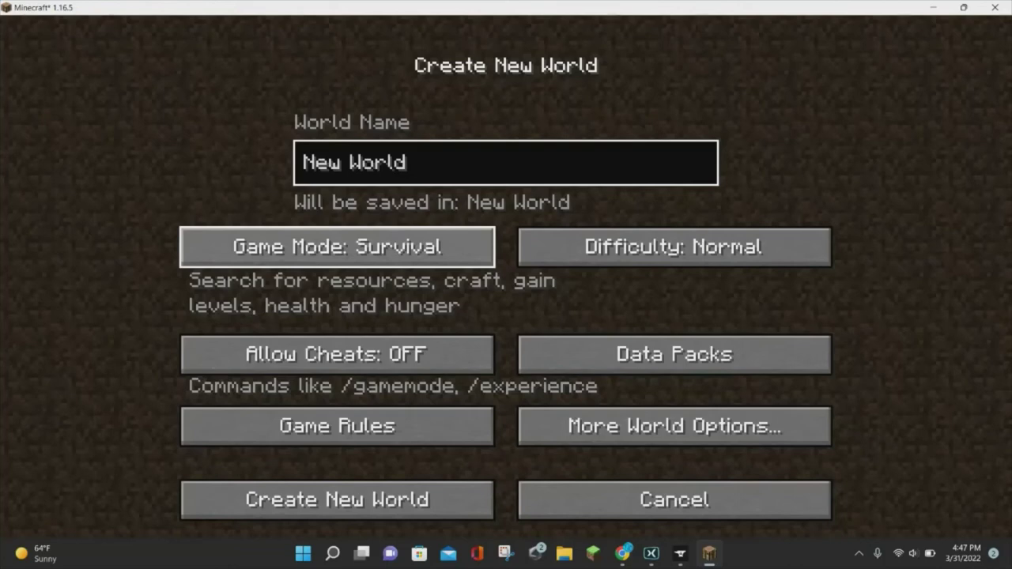
{"action": "left_click", "coordinate": [337, 247]}
{"action": "left_click", "coordinate": [337, 246]}
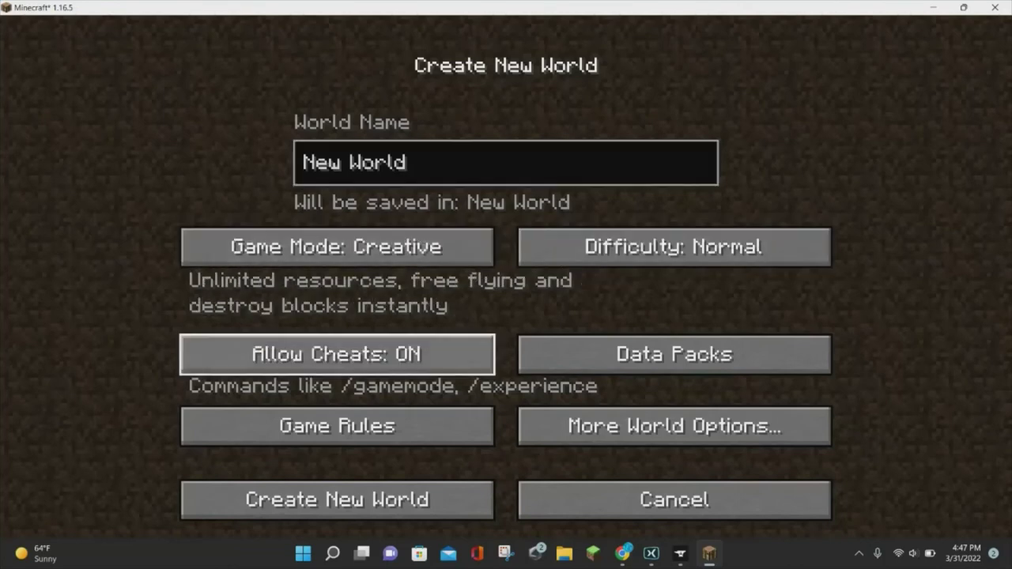
{"action": "left_click", "coordinate": [337, 500]}
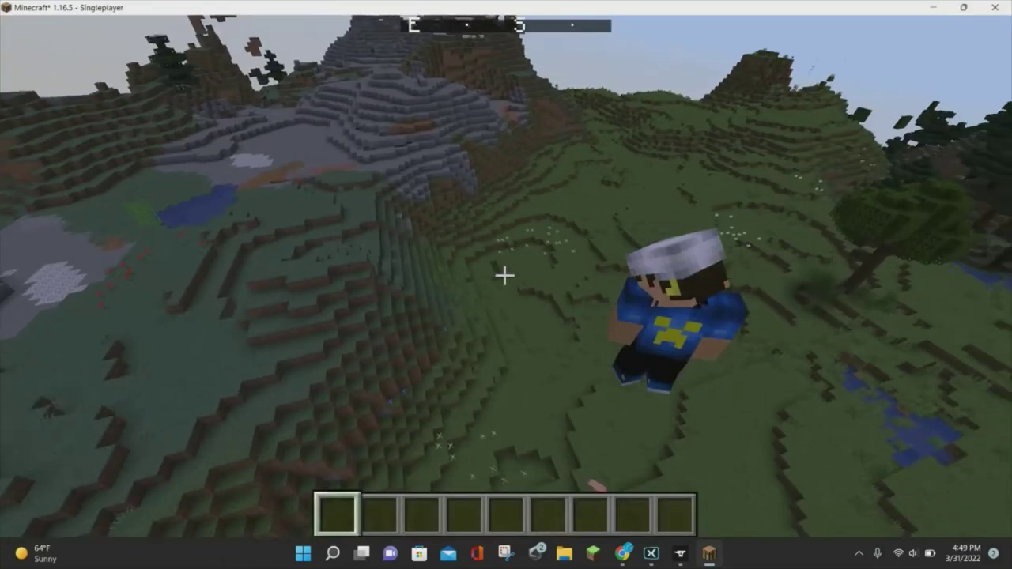
{"action": "mouse_move", "coordinate": [504, 274]}
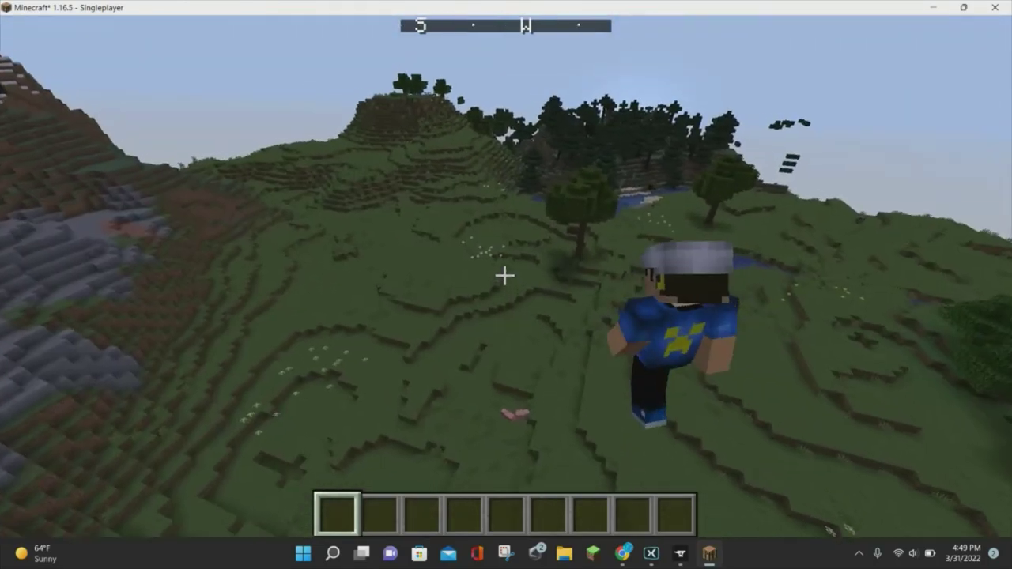
Walk forward across the grassy hills toward the trees and pond.
{"action": "key", "text": "w"}
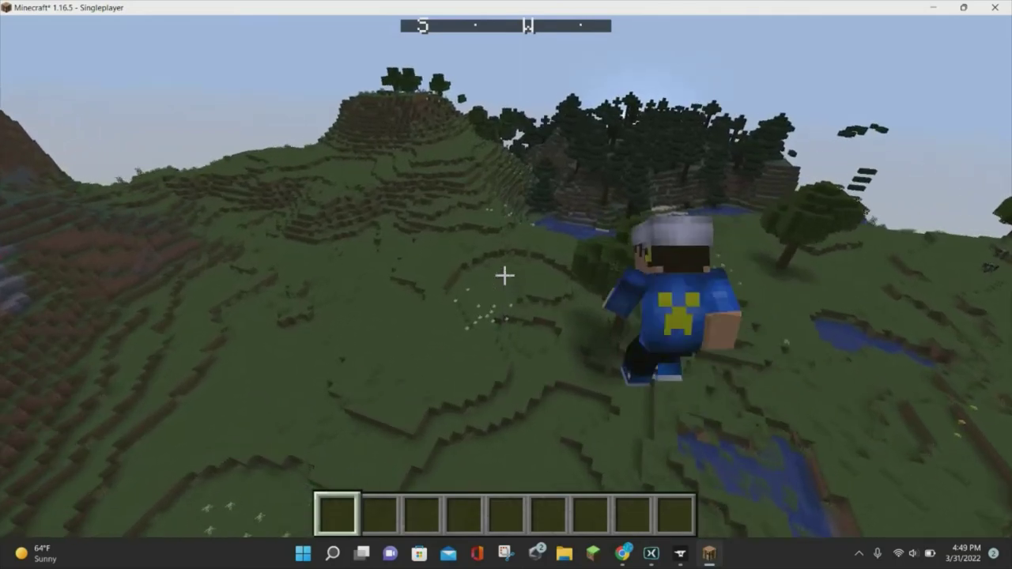
{"action": "key", "text": "w"}
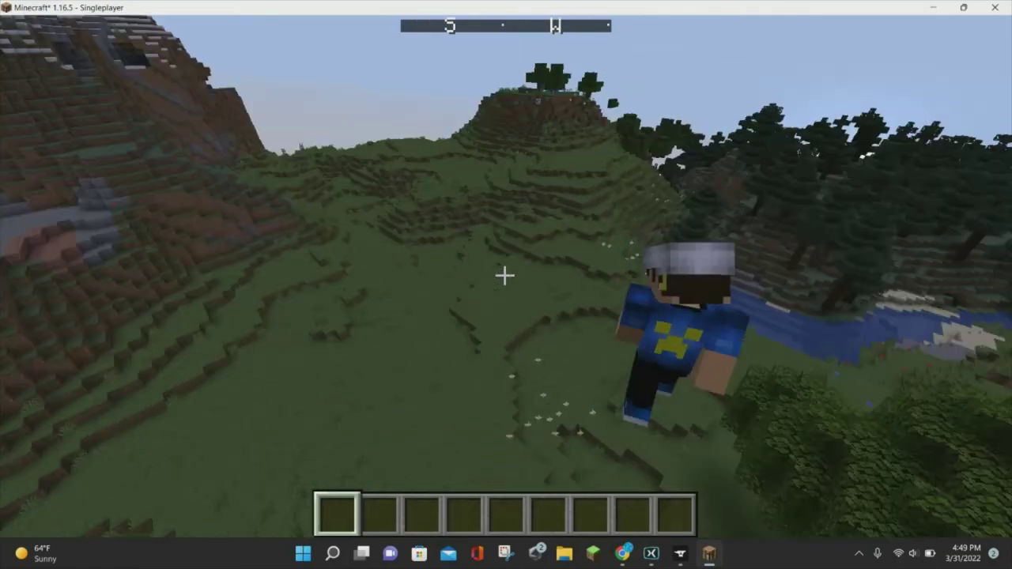
{"action": "key", "text": "w"}
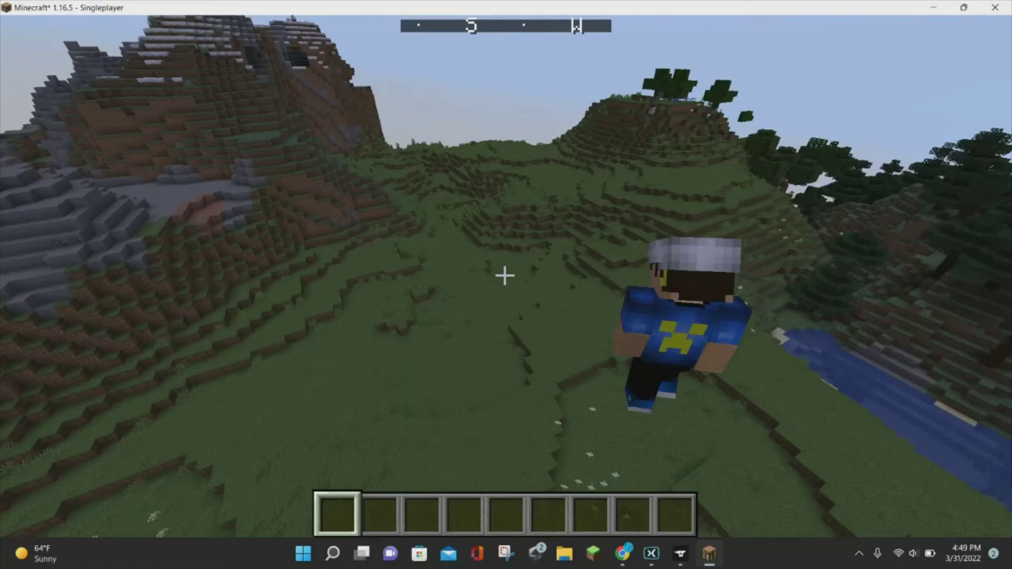
Browse the creative inventory's category pages, including Alex's Mobs items, then close it.
{"action": "key", "text": "e"}
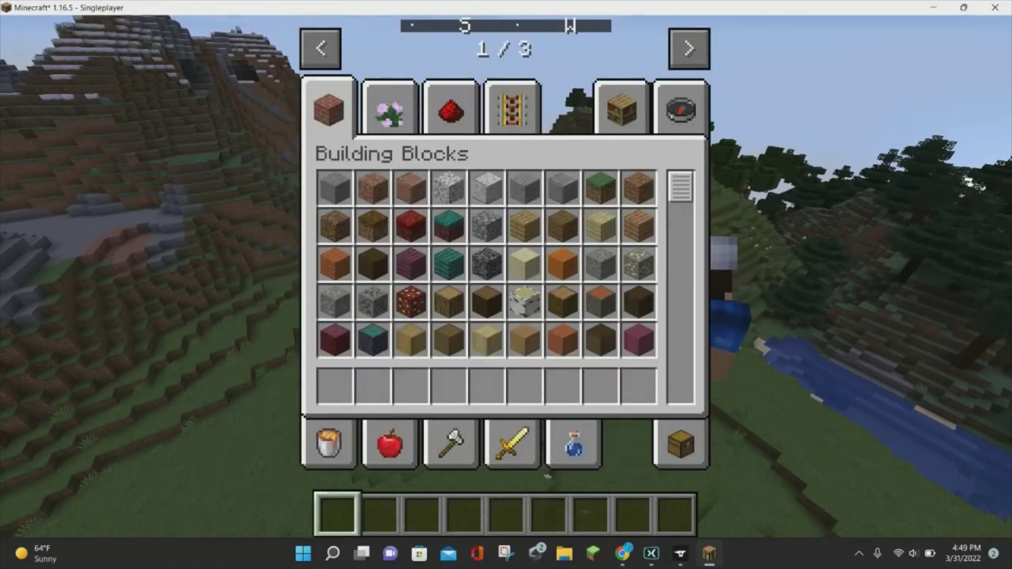
{"action": "left_click", "coordinate": [689, 49]}
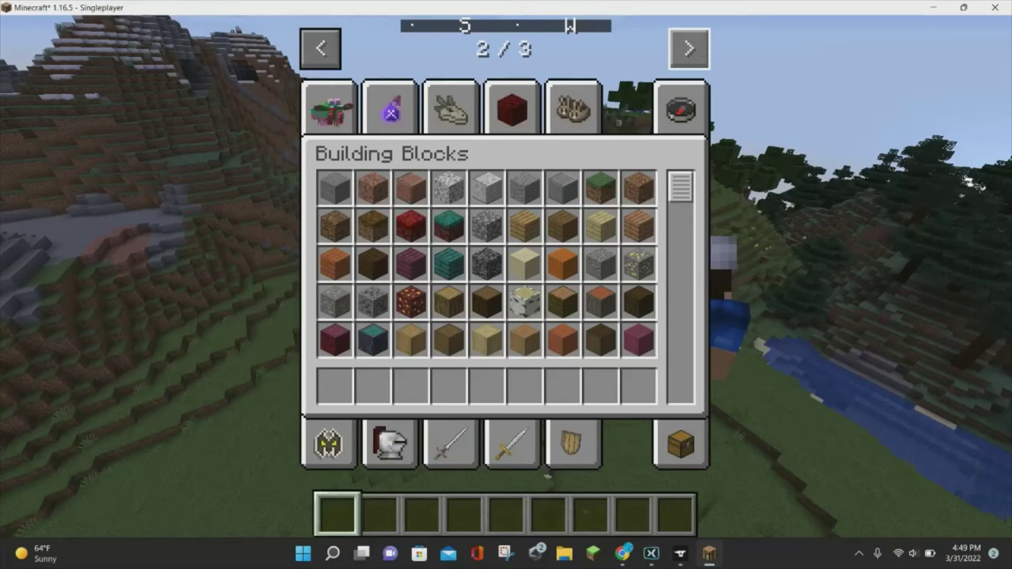
{"action": "left_click", "coordinate": [332, 106]}
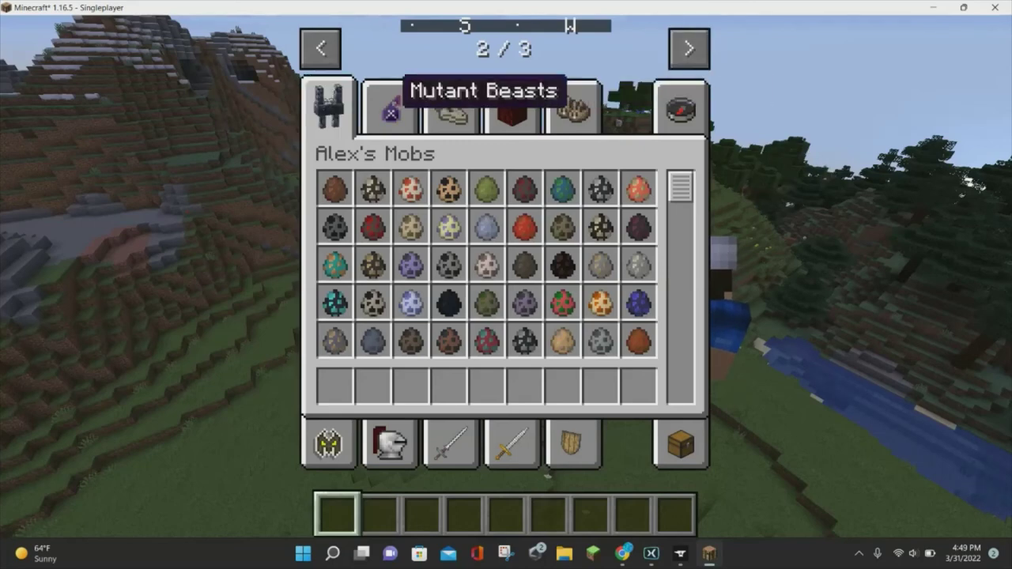
{"action": "left_click", "coordinate": [689, 48]}
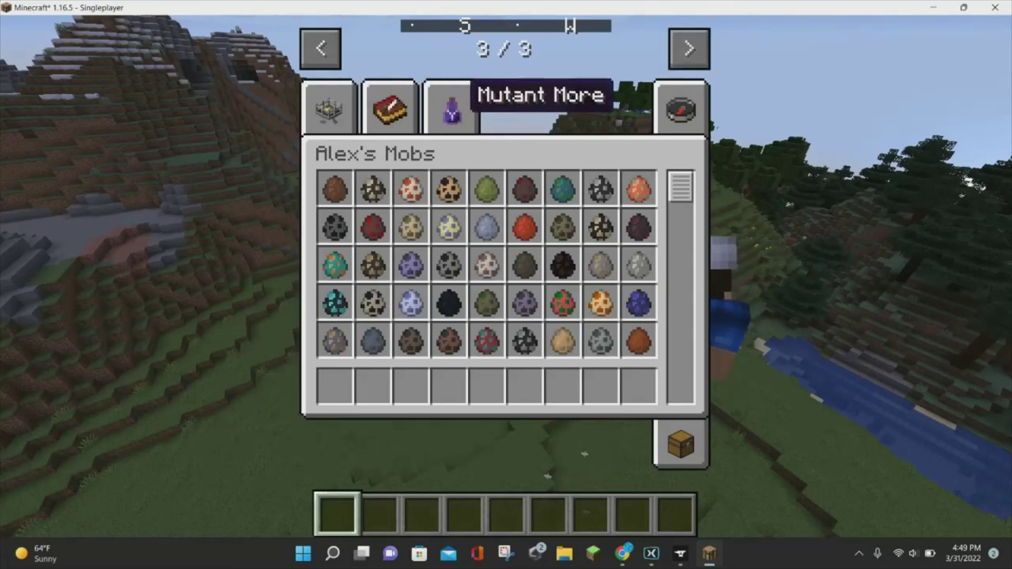
{"action": "left_click", "coordinate": [320, 49]}
{"action": "scroll", "coordinate": [475, 229], "scroll_direction": "down", "scroll_amount": 10}
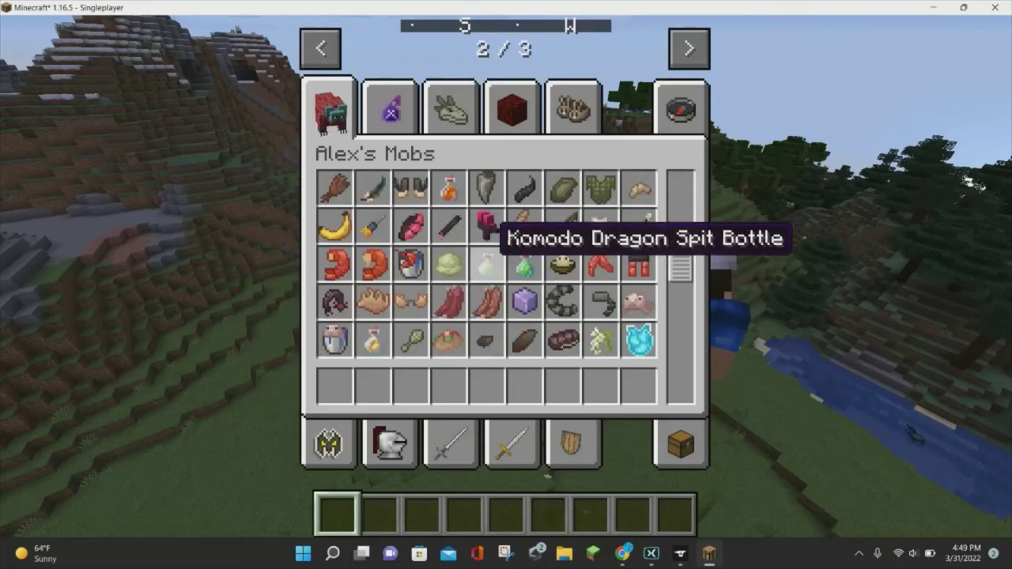
{"action": "scroll", "coordinate": [524, 264], "scroll_direction": "up", "scroll_amount": 3}
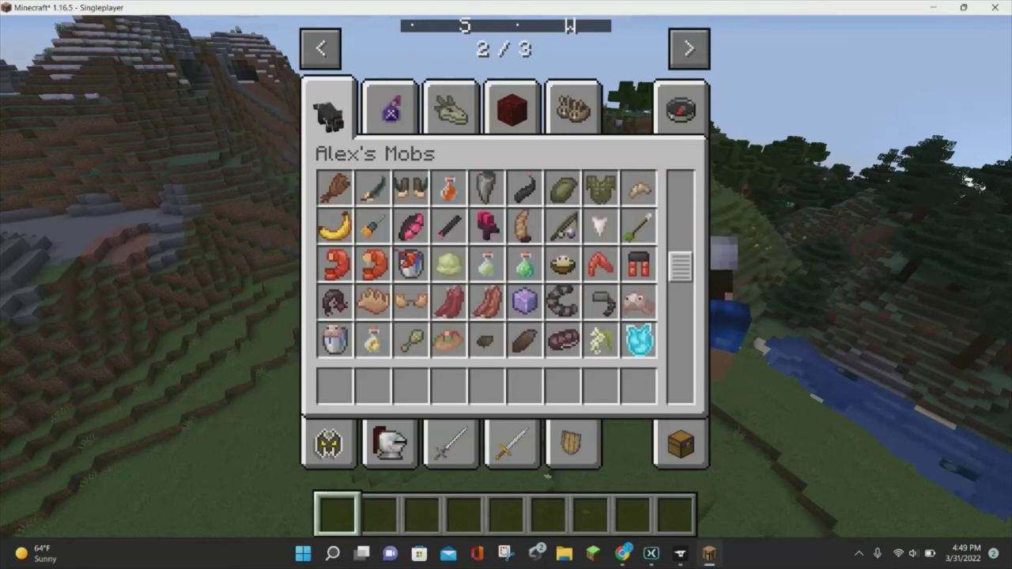
{"action": "scroll", "coordinate": [591, 215], "scroll_direction": "down", "scroll_amount": 7}
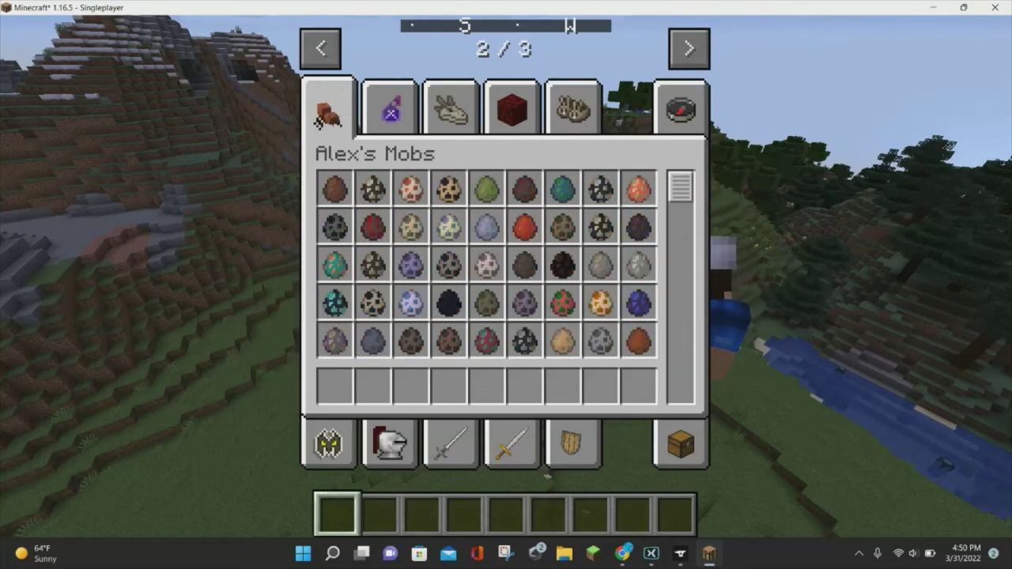
{"action": "key", "text": "e"}
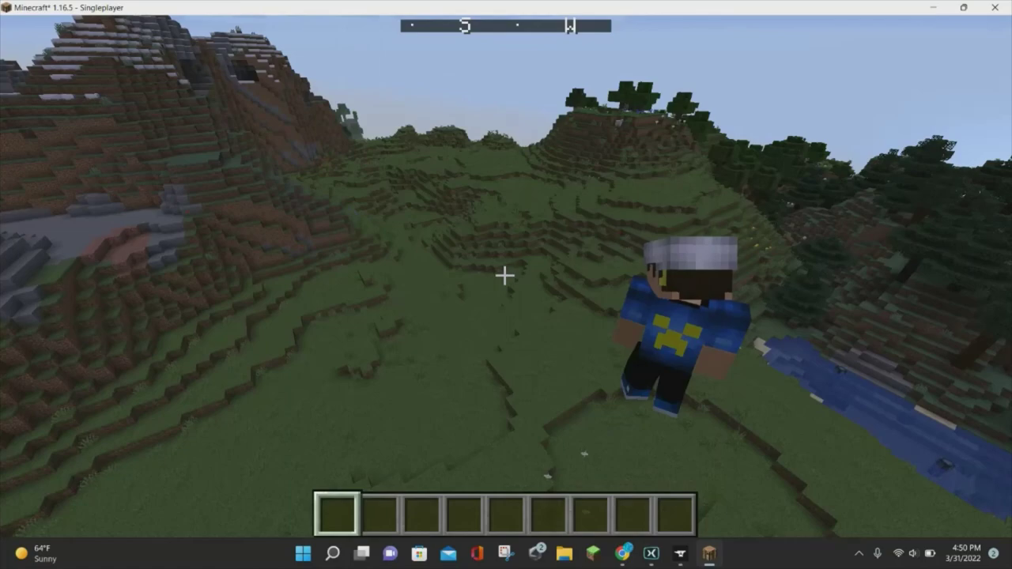